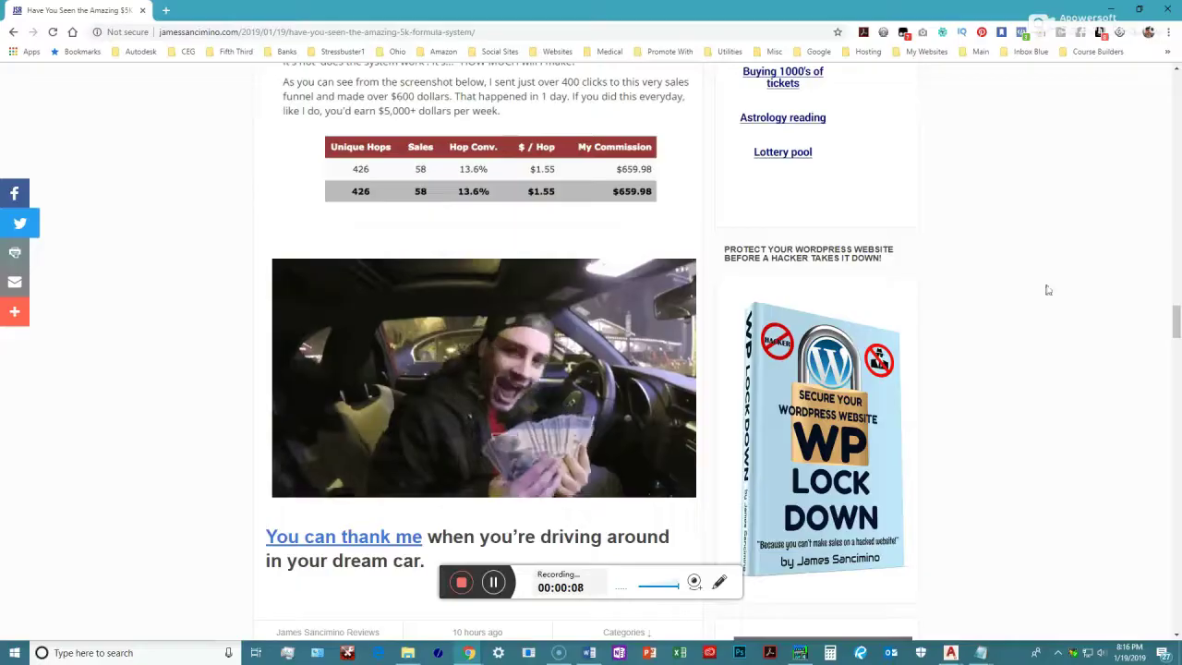
Step: Scroll the review post from its title, past the commission table, to the Daily Sales GIF
drag(1177, 323, 1176, 83)
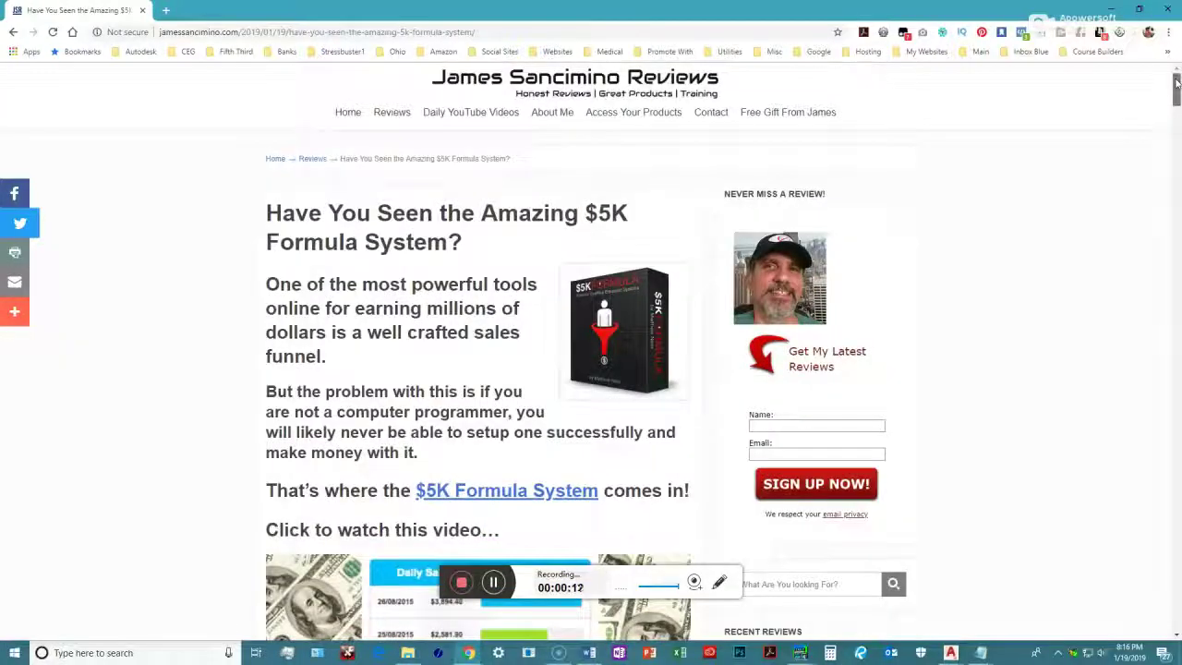
drag(1177, 83, 1176, 106)
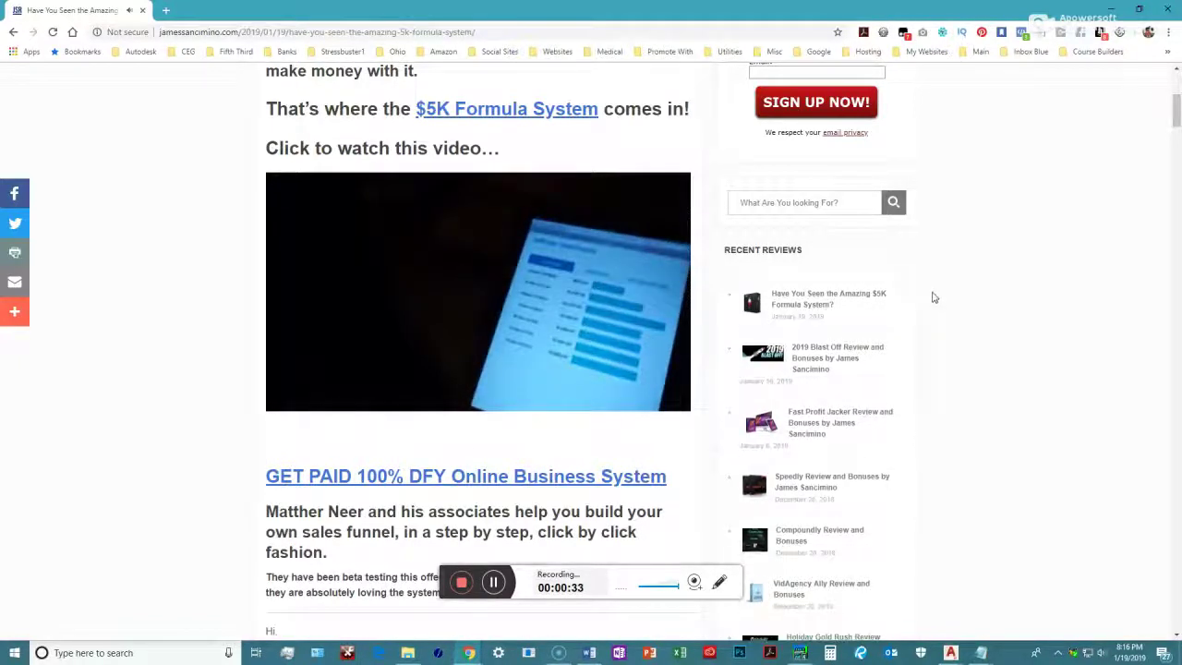
scroll(933, 298, down, 2)
scroll(932, 298, down, 1)
scroll(933, 297, down, 2)
scroll(932, 298, down, 3)
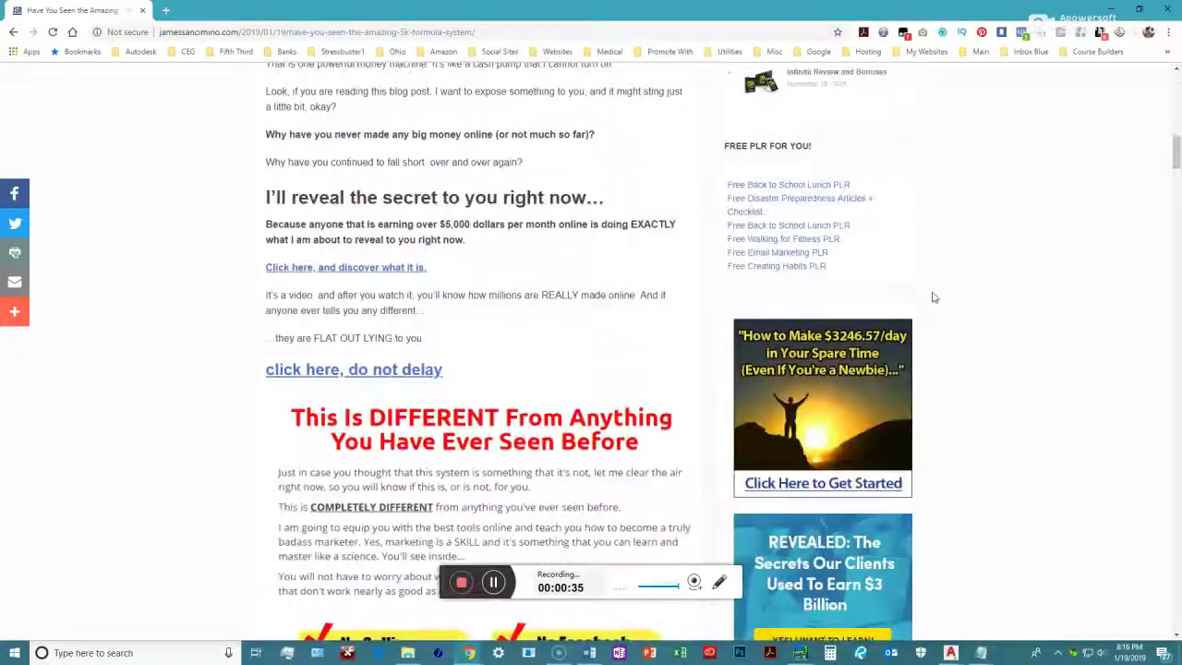
scroll(933, 297, down, 3)
scroll(933, 297, down, 3)
scroll(933, 298, down, 3)
scroll(933, 297, down, 5)
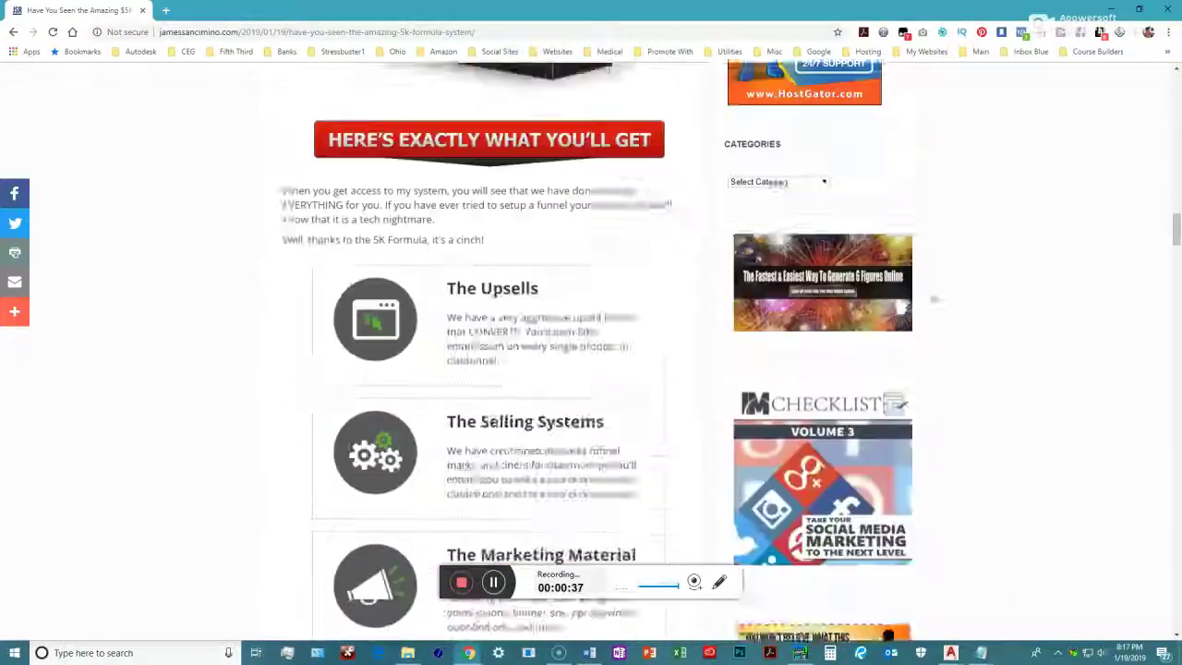
scroll(933, 298, down, 3)
scroll(934, 299, down, 3)
scroll(934, 298, down, 4)
scroll(933, 298, down, 5)
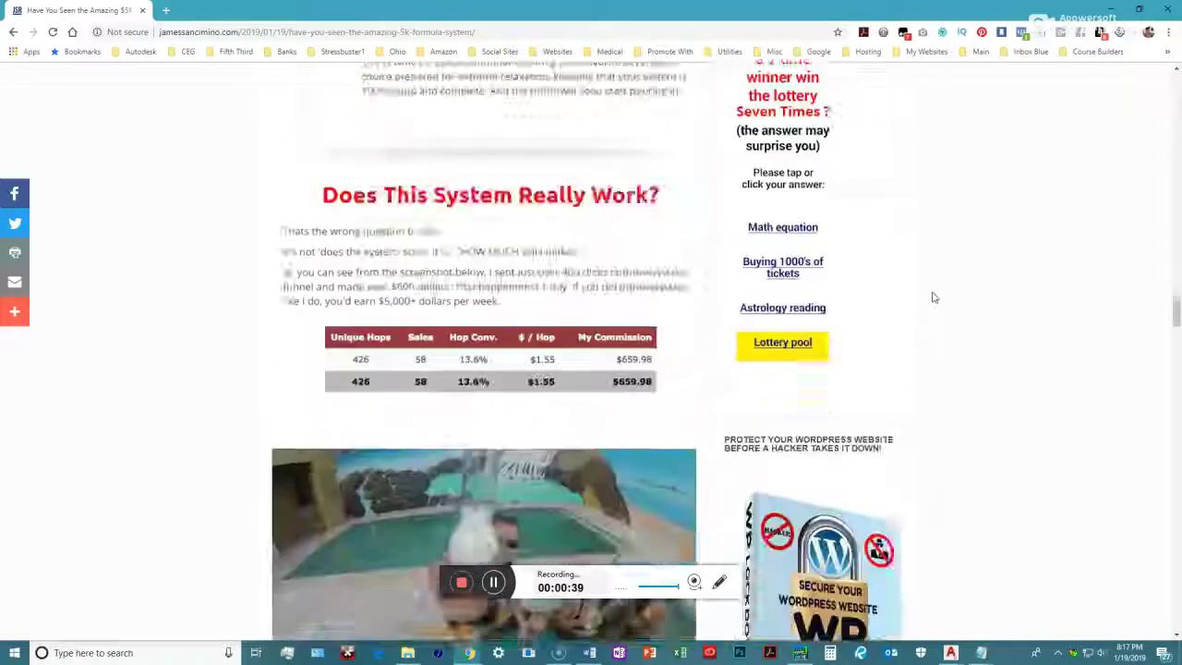
scroll(933, 298, down, 3)
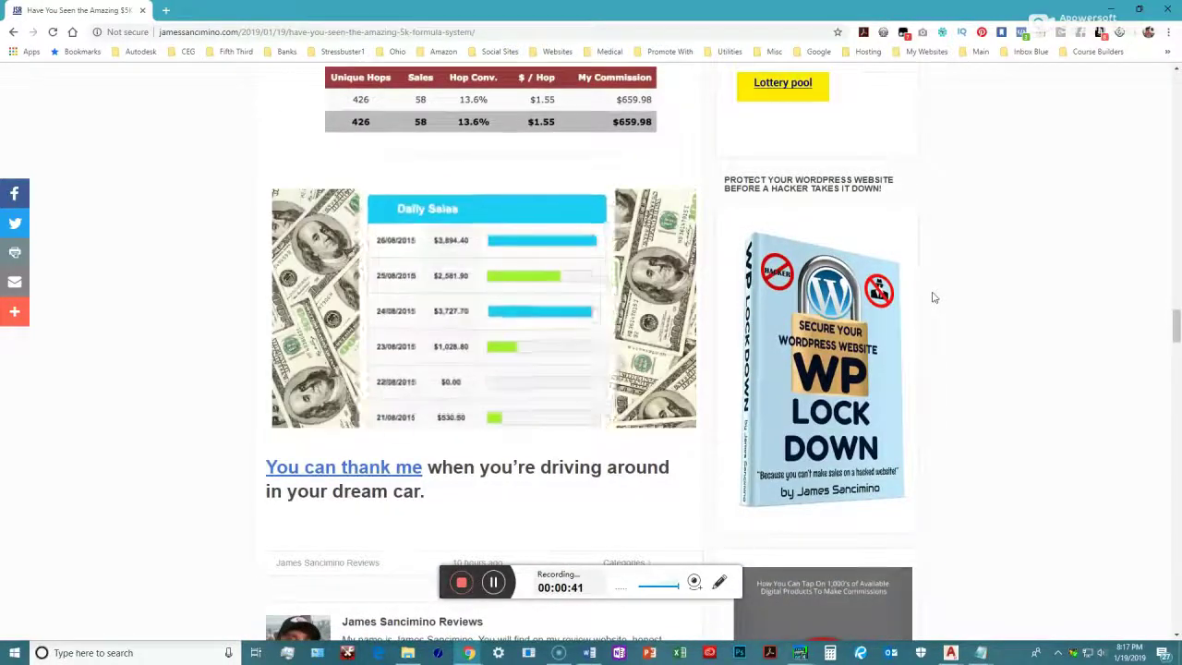
Step: Import demo.mp4 into the Screencast-O-Matic library as a 0:45 recording named demo
click(552, 654)
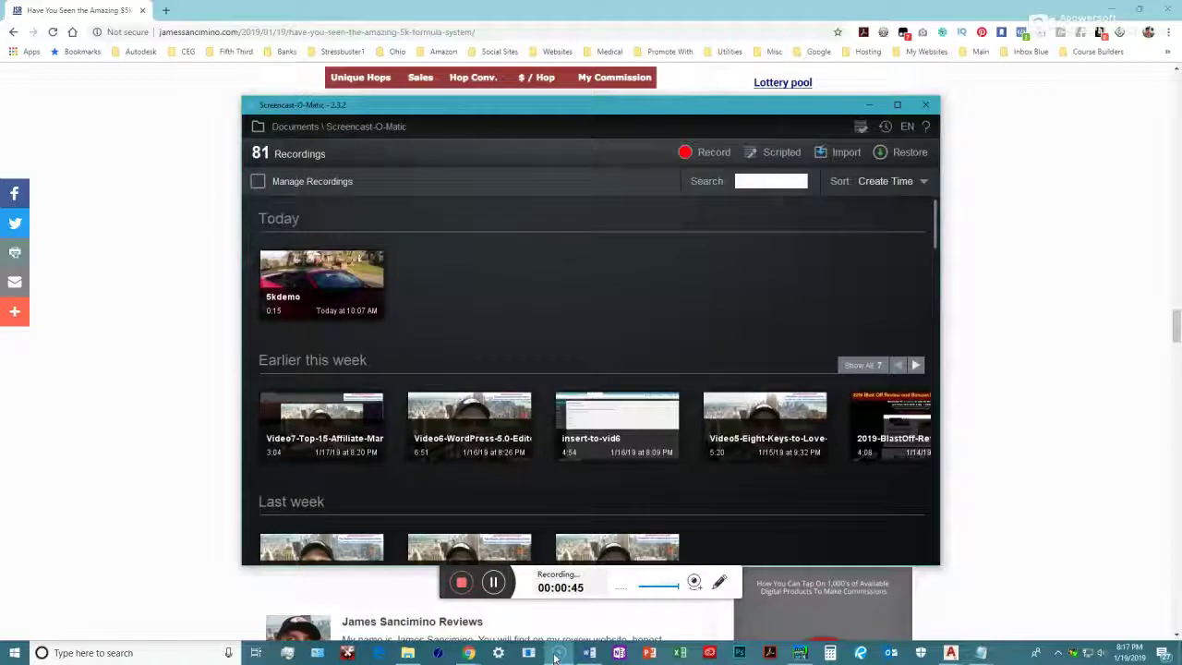
click(848, 153)
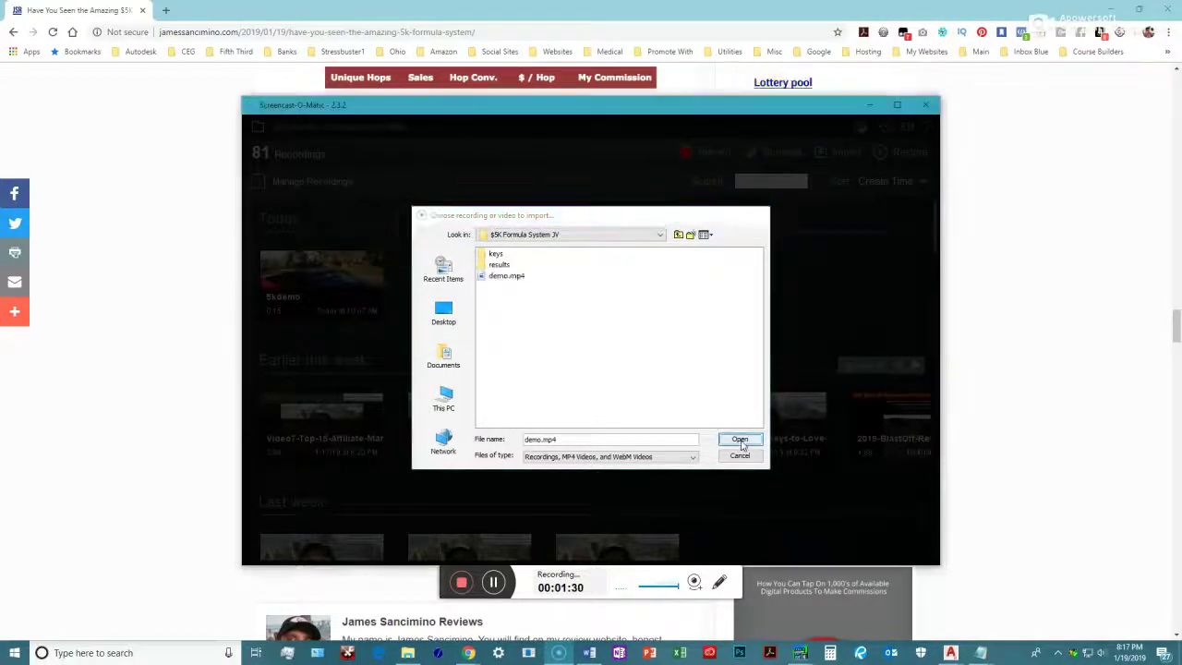
click(740, 440)
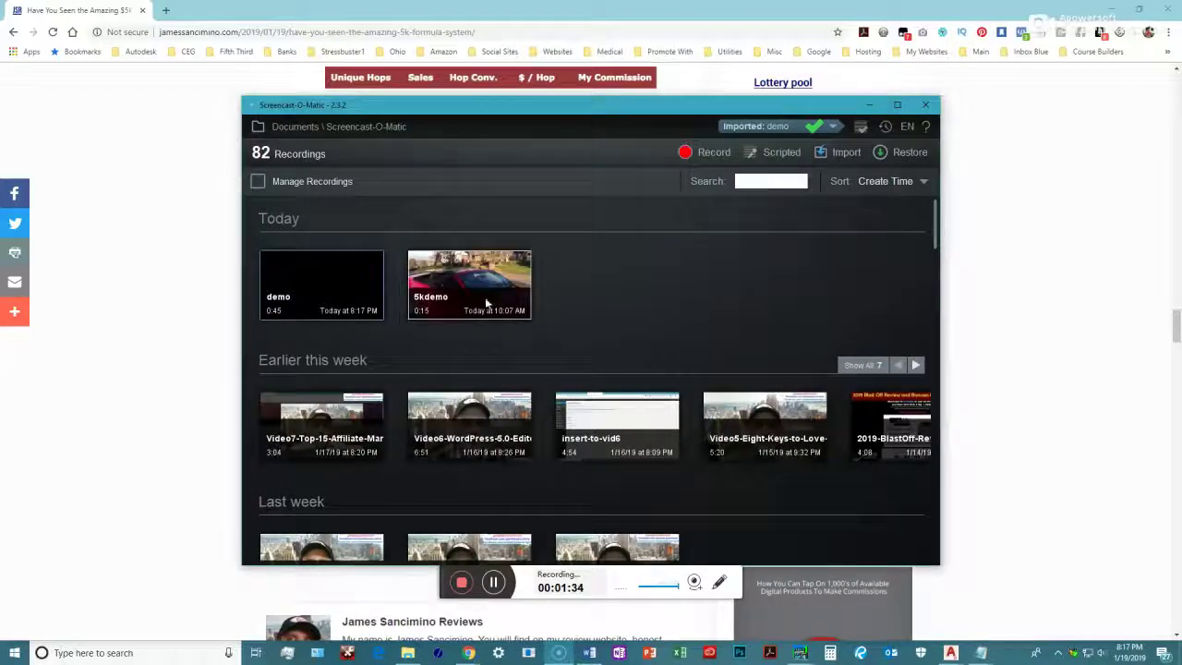
Step: Open the demo recording in the editor and preview it up to about 0:04.76
click(345, 305)
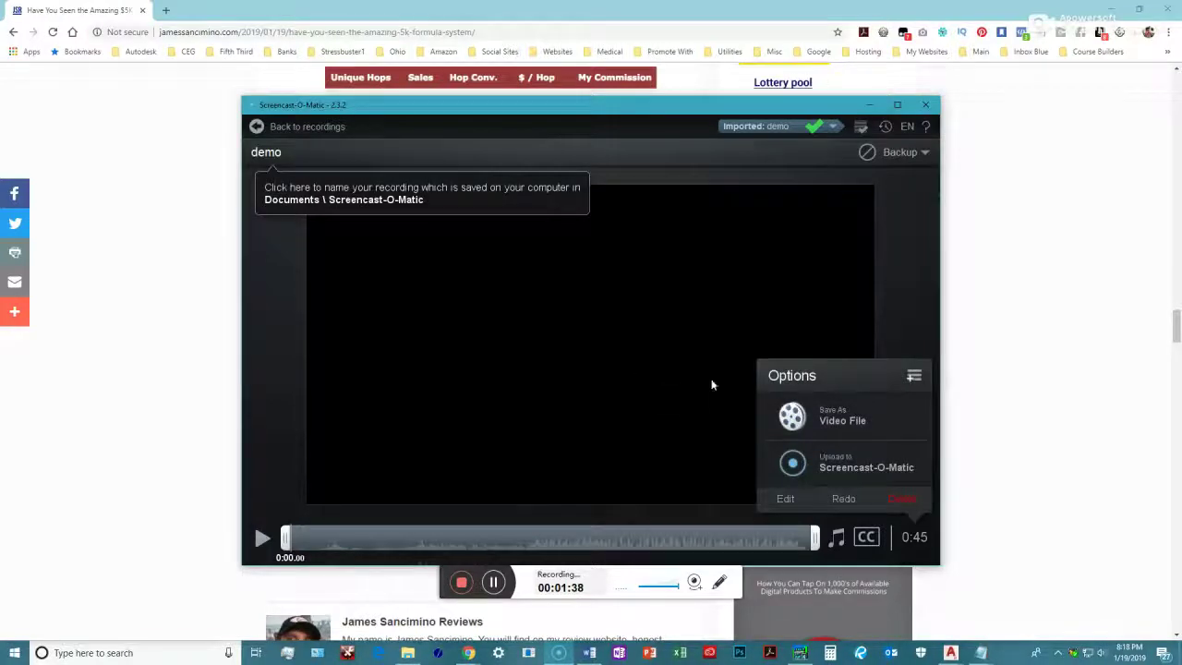
click(784, 497)
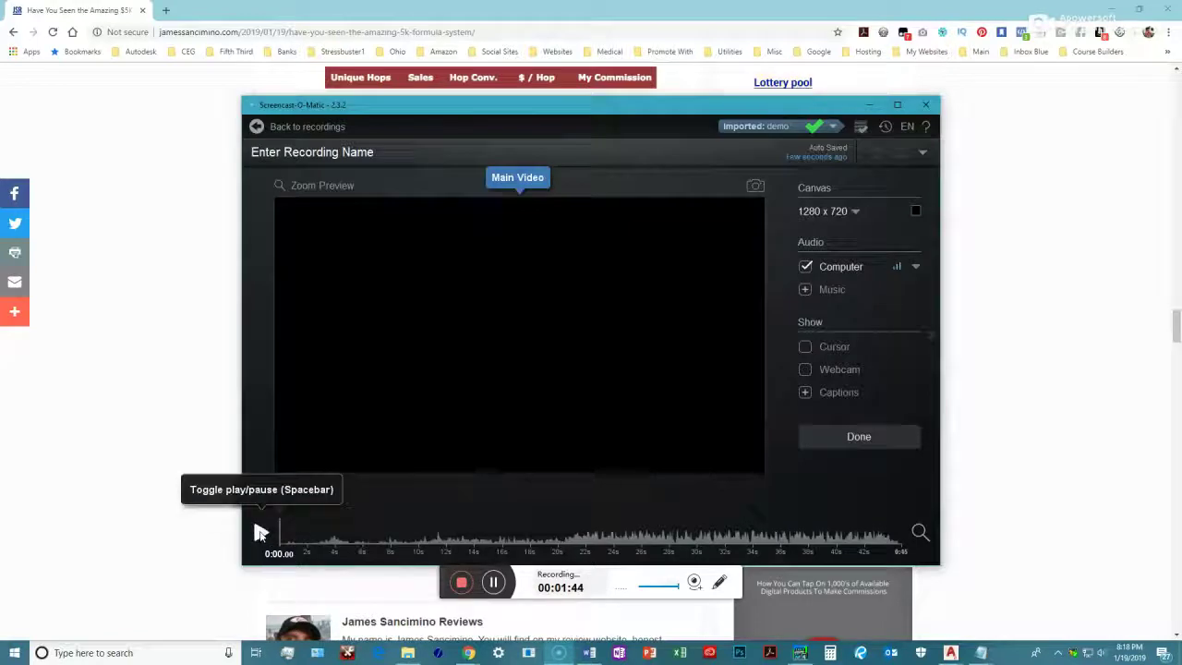
click(261, 533)
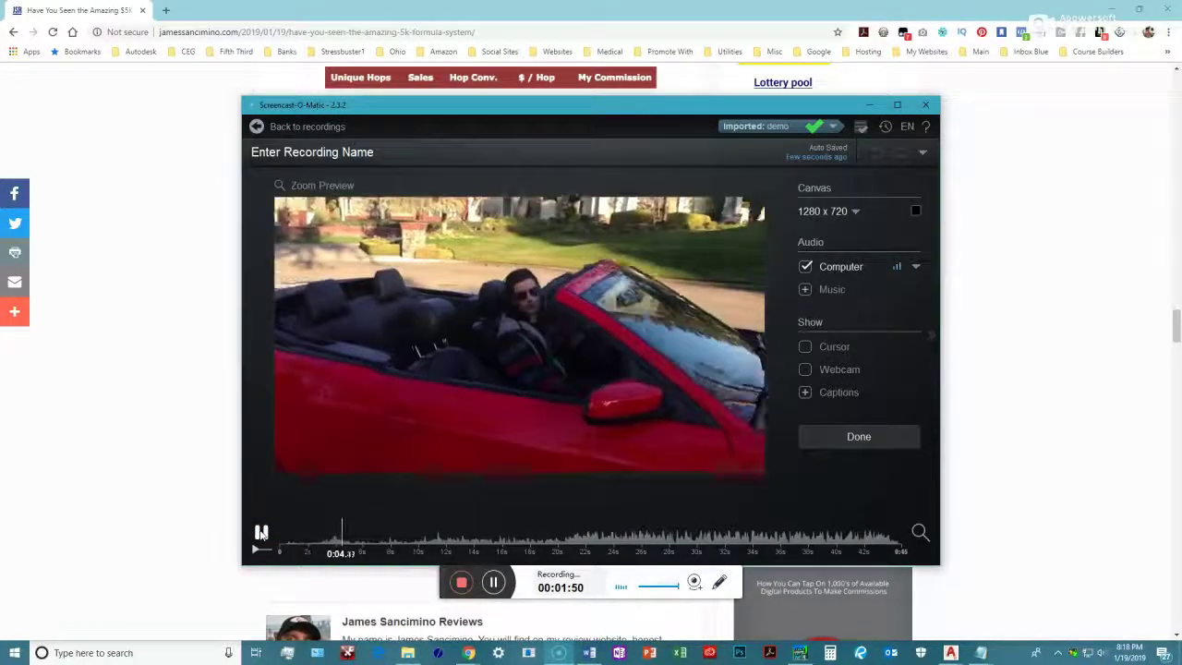
click(261, 533)
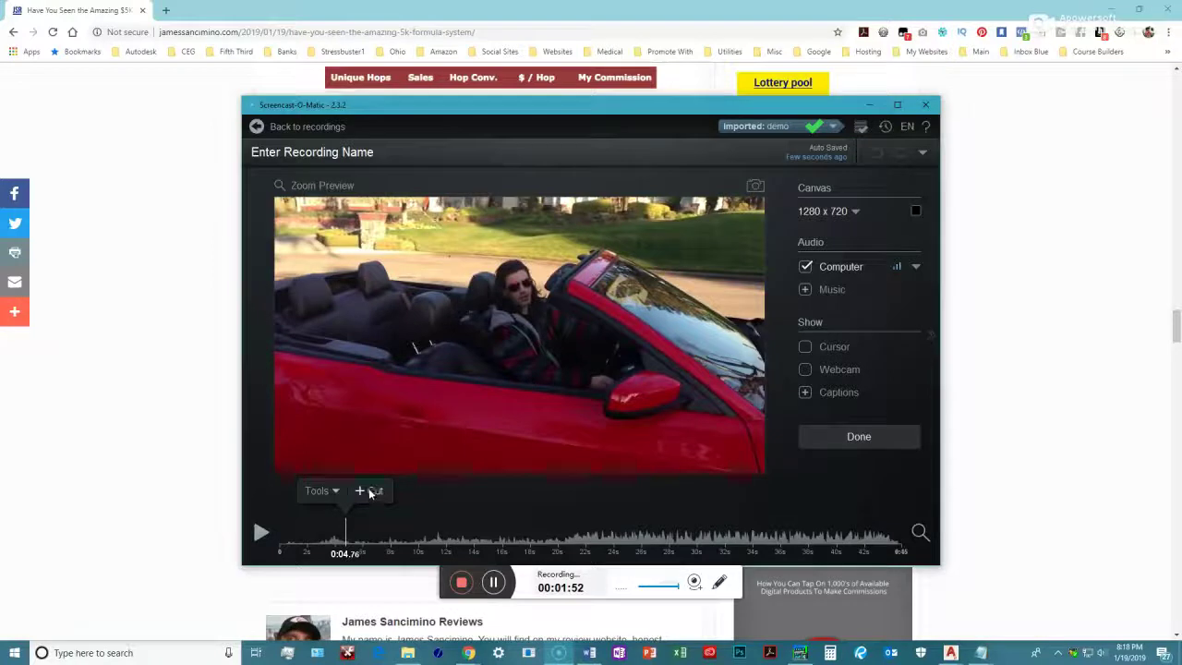
Step: Cut the footage just after 0:04.76, then preview the result up to 0:07.84
click(372, 490)
drag(346, 521, 446, 522)
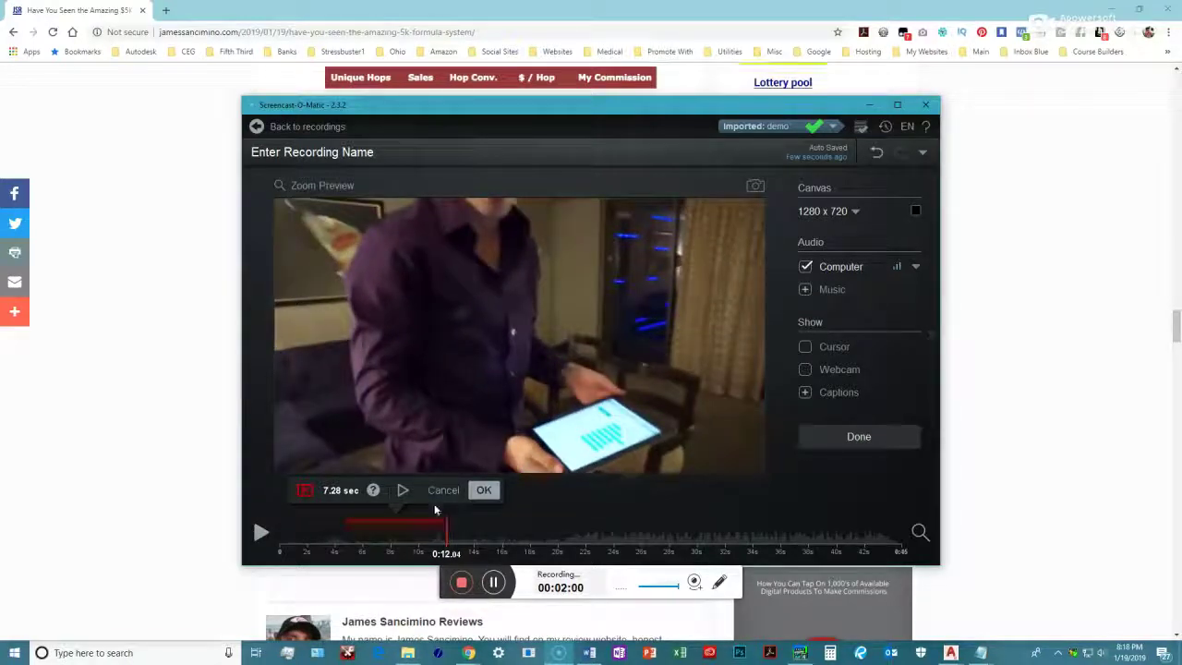
click(485, 491)
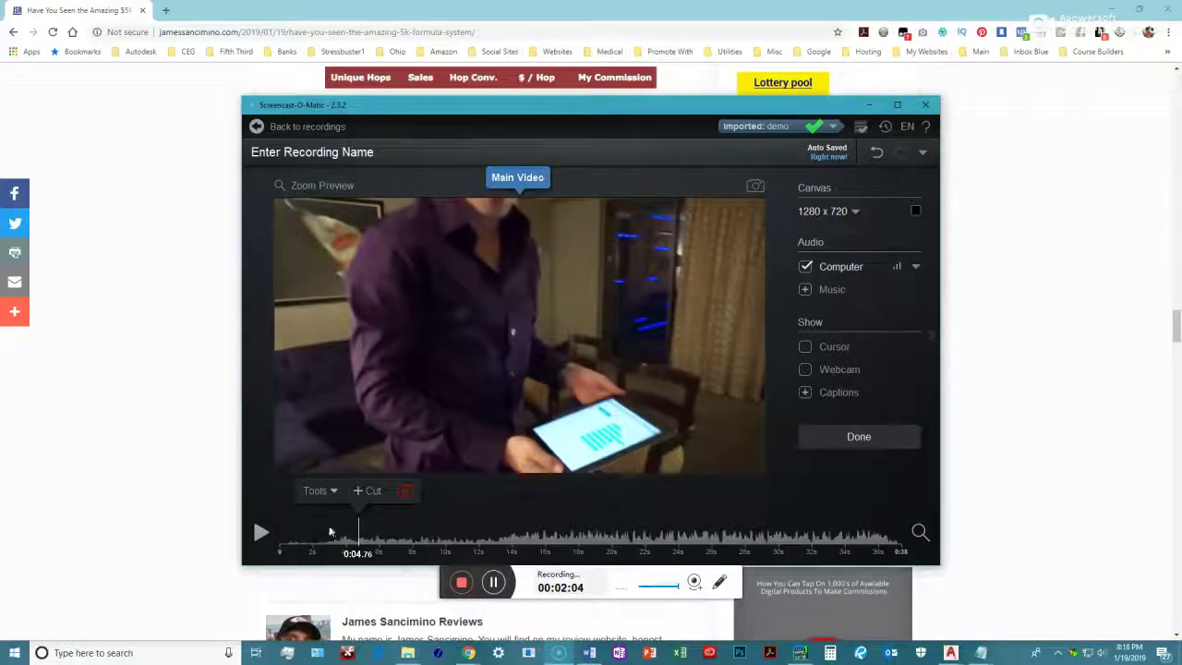
click(262, 533)
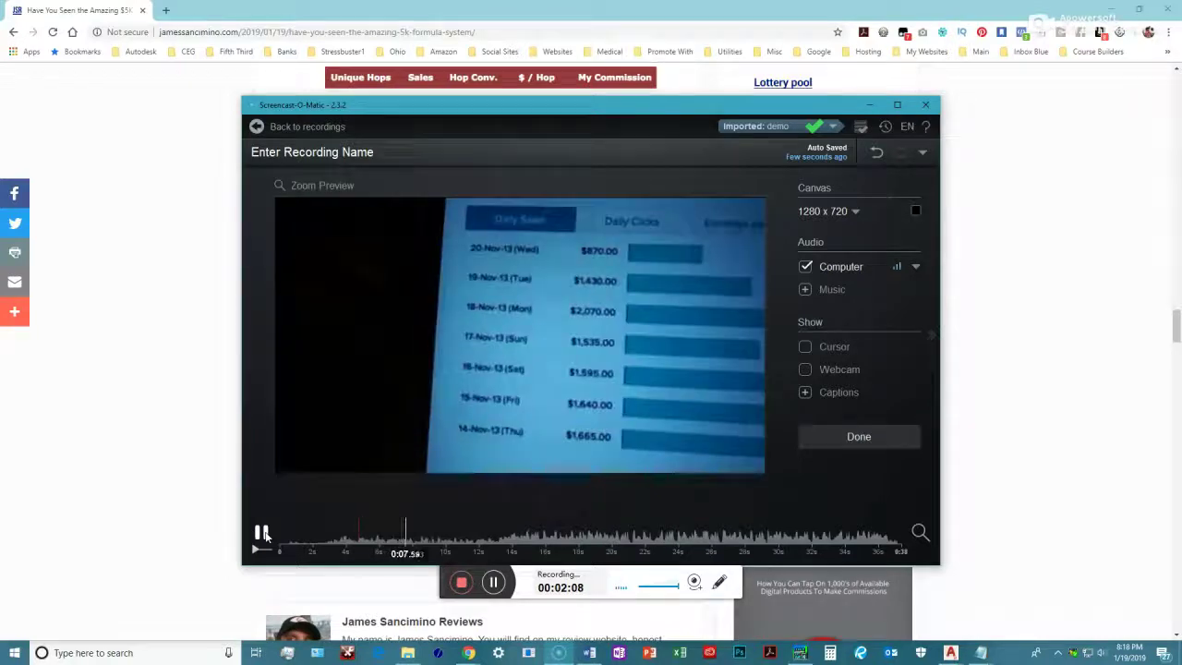
click(262, 534)
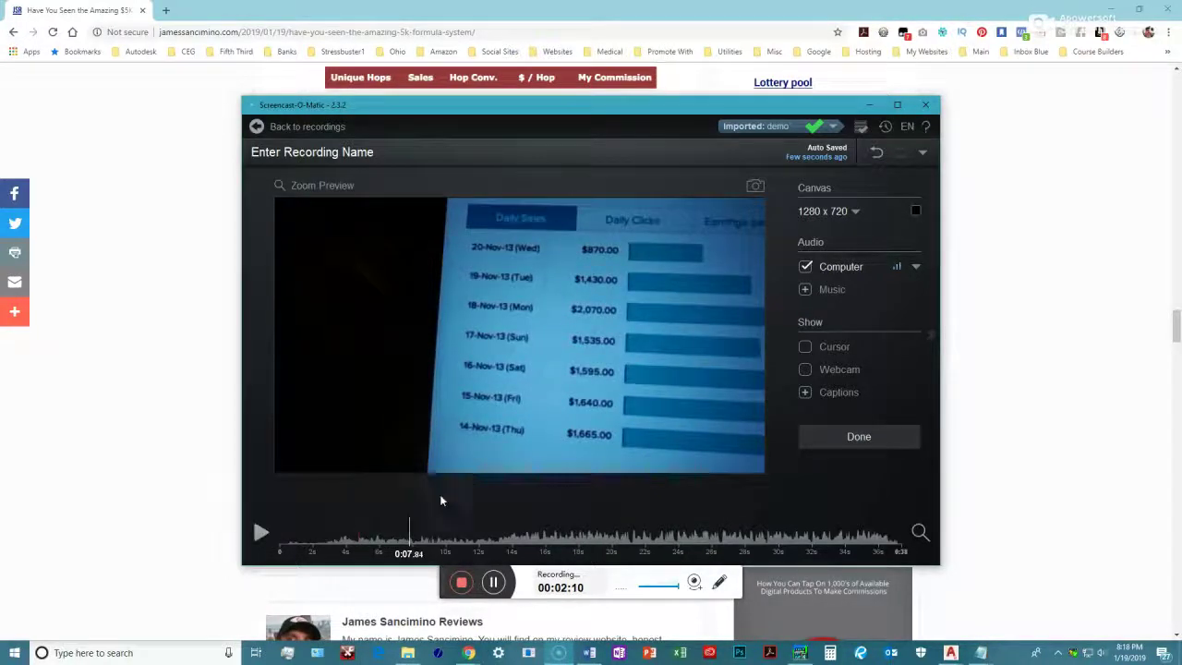
Step: Cut a second section after 0:07.84, shortening the demo to 0:35, and replay it
key(c)
drag(409, 525, 438, 522)
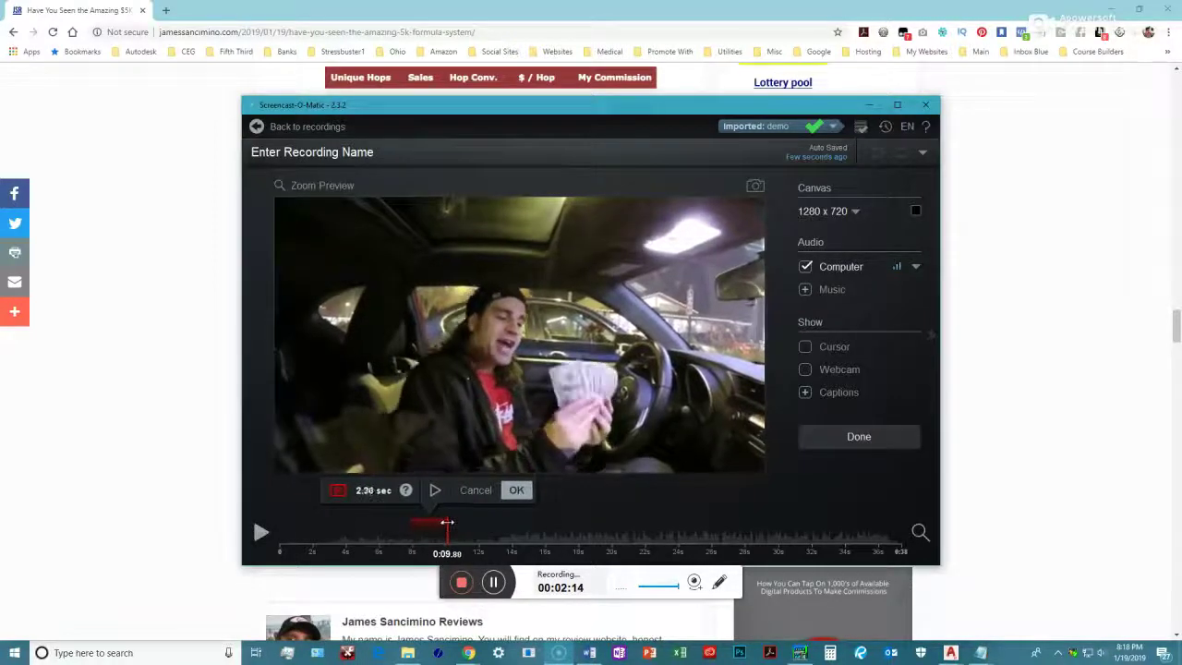
drag(438, 523, 457, 523)
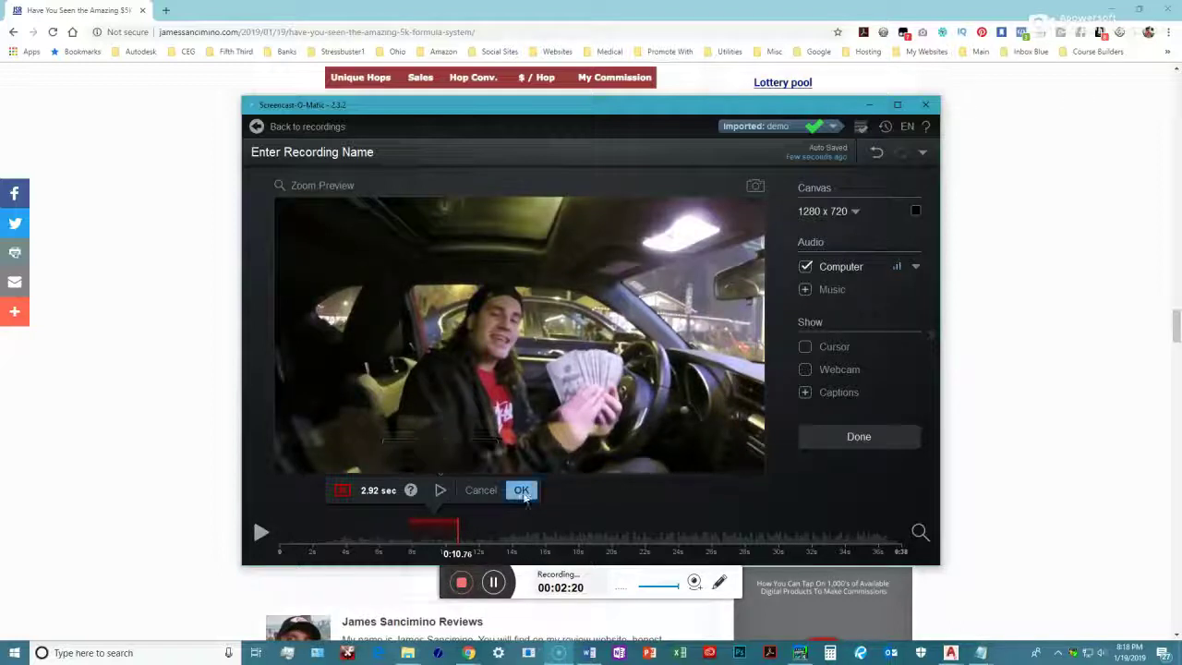
click(521, 491)
click(261, 532)
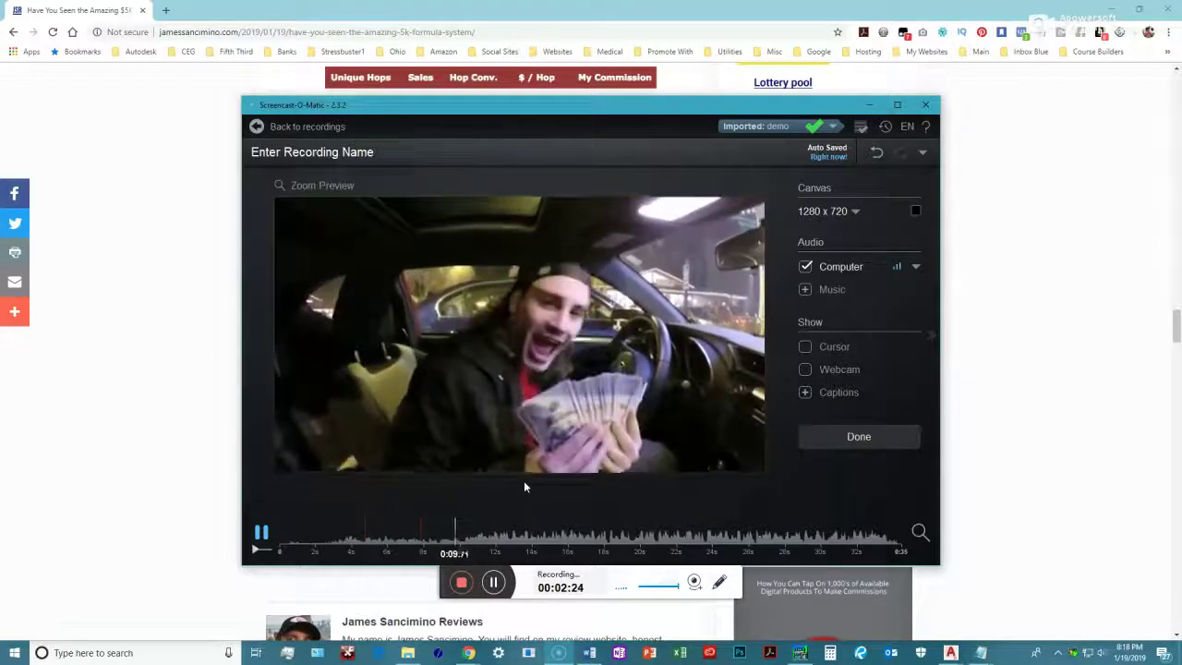
Step: Cut a short stretch of footage and preview the clip up to 0:13.84
key(space)
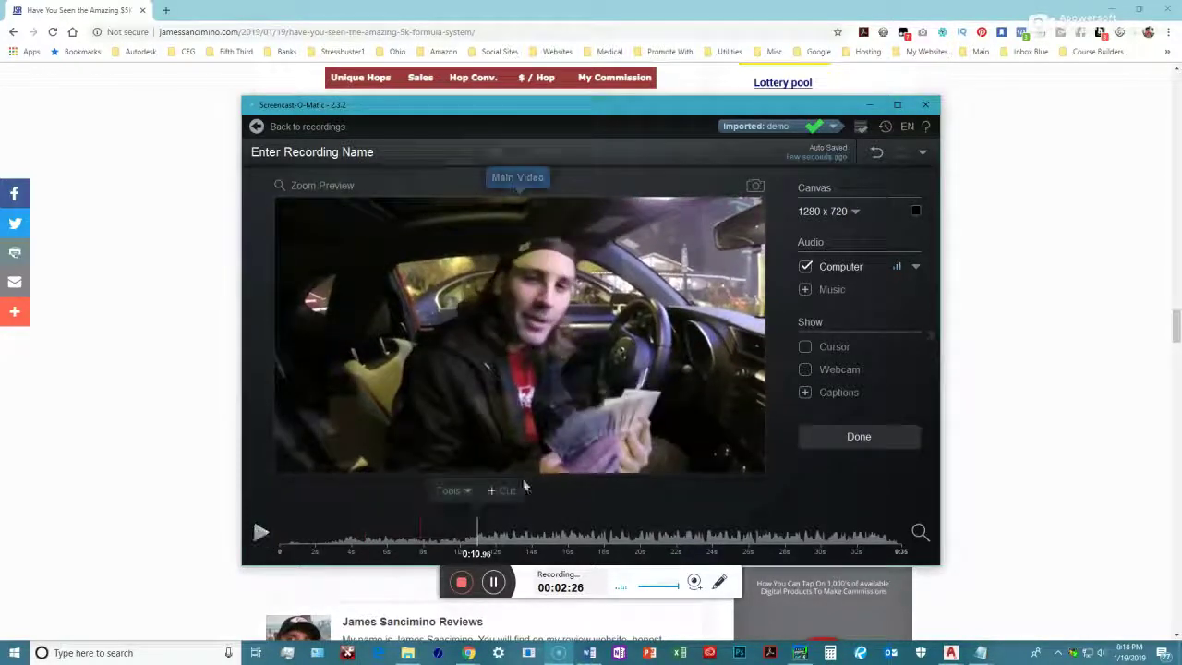
click(506, 491)
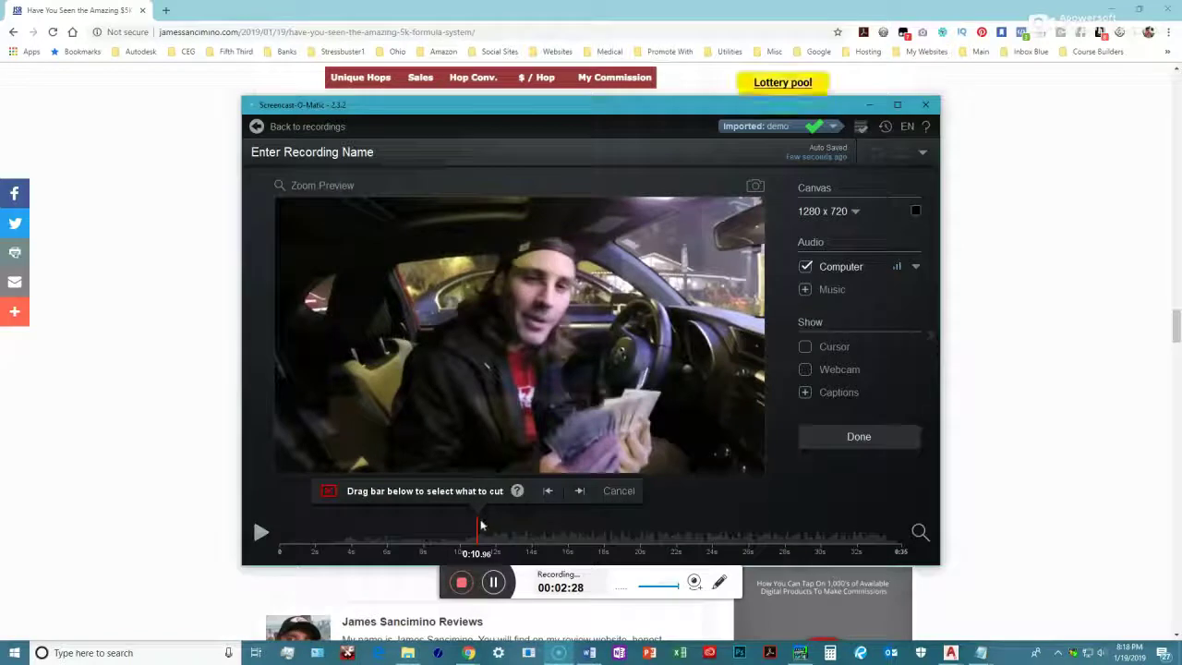
drag(481, 525, 519, 519)
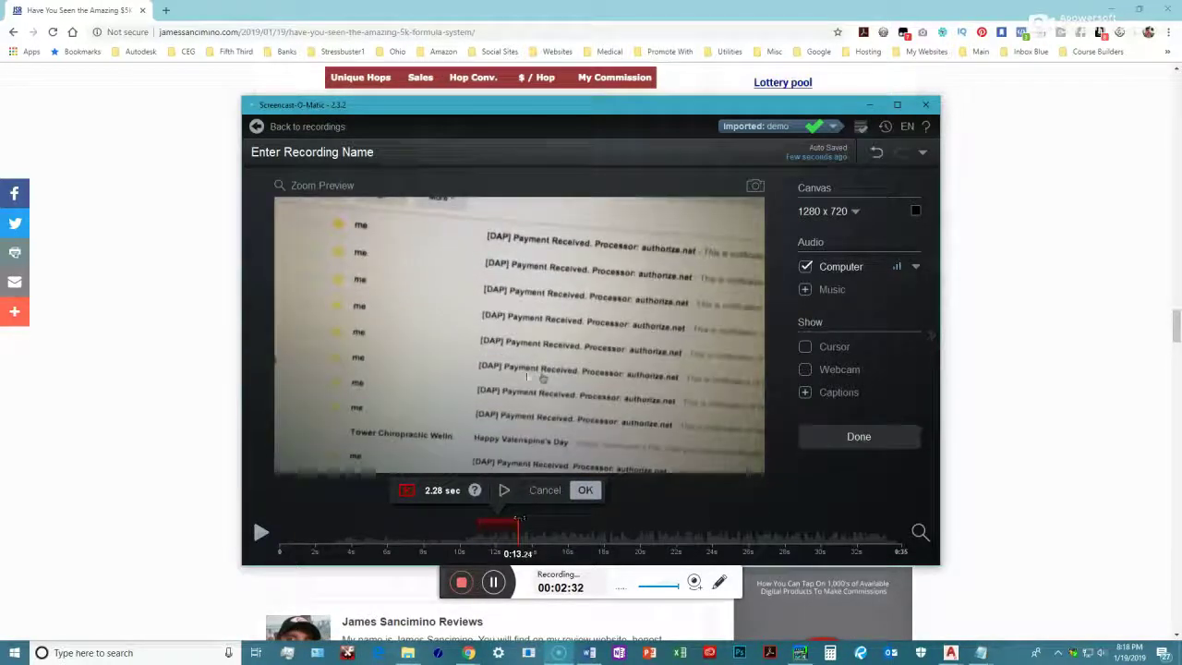
click(592, 490)
click(261, 533)
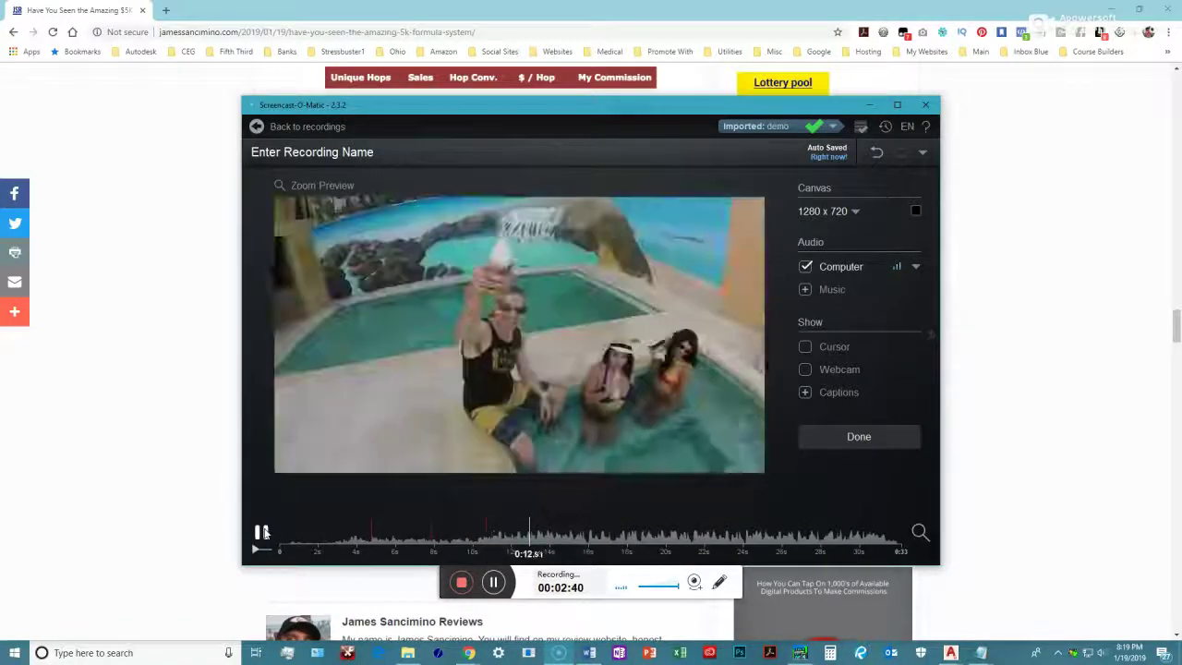
click(261, 533)
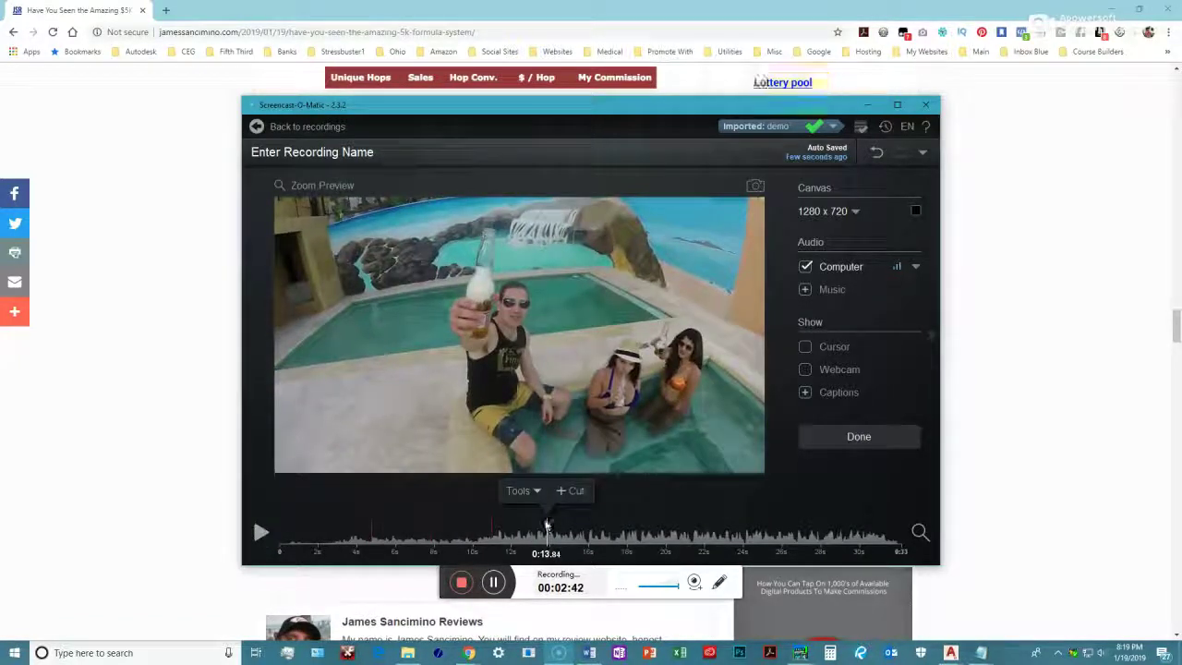
Step: Cut two seconds after 0:12.52, leaving the demo at 0:31, then park the playhead at 0:14.12
click(528, 541)
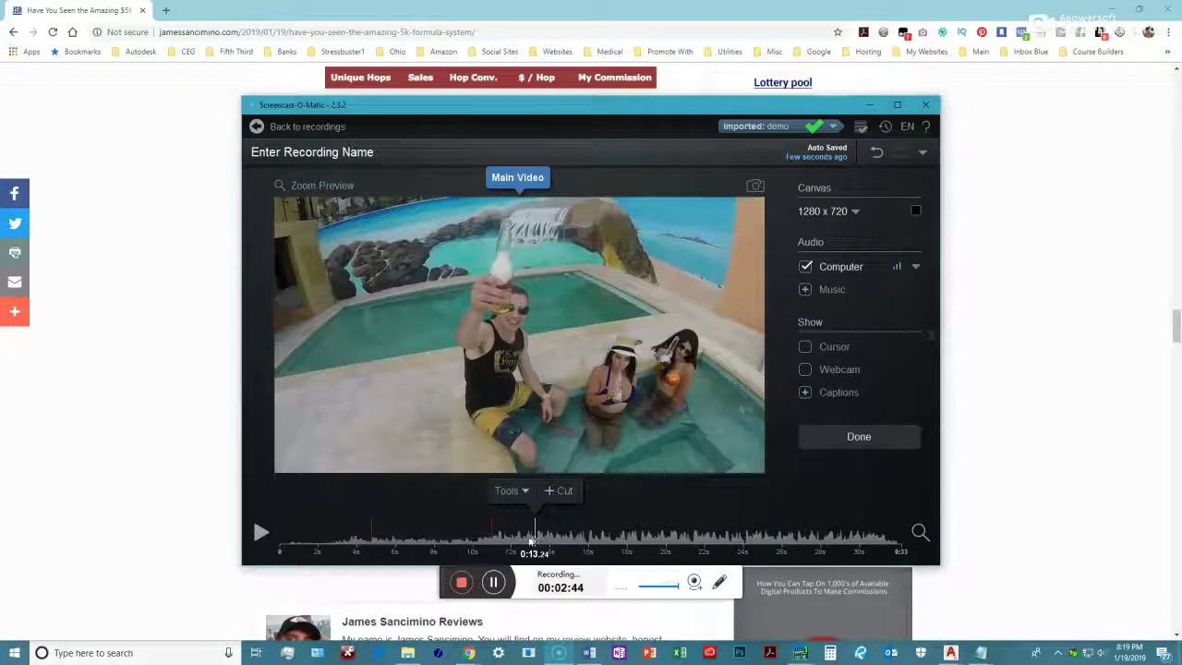
click(521, 541)
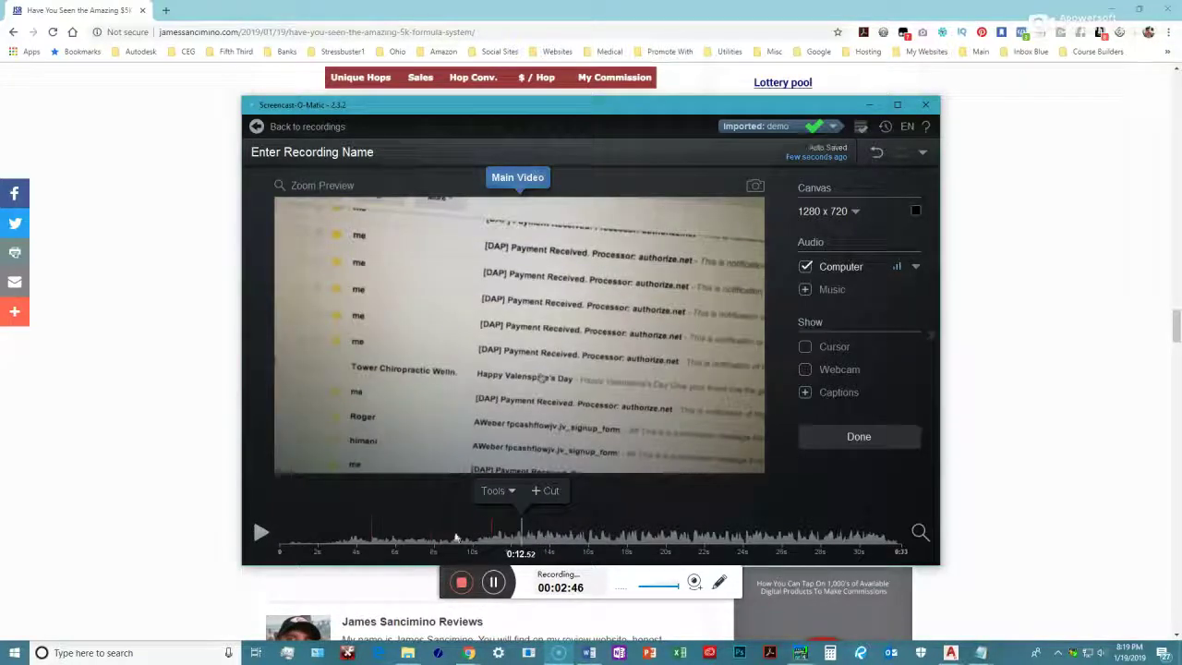
click(545, 492)
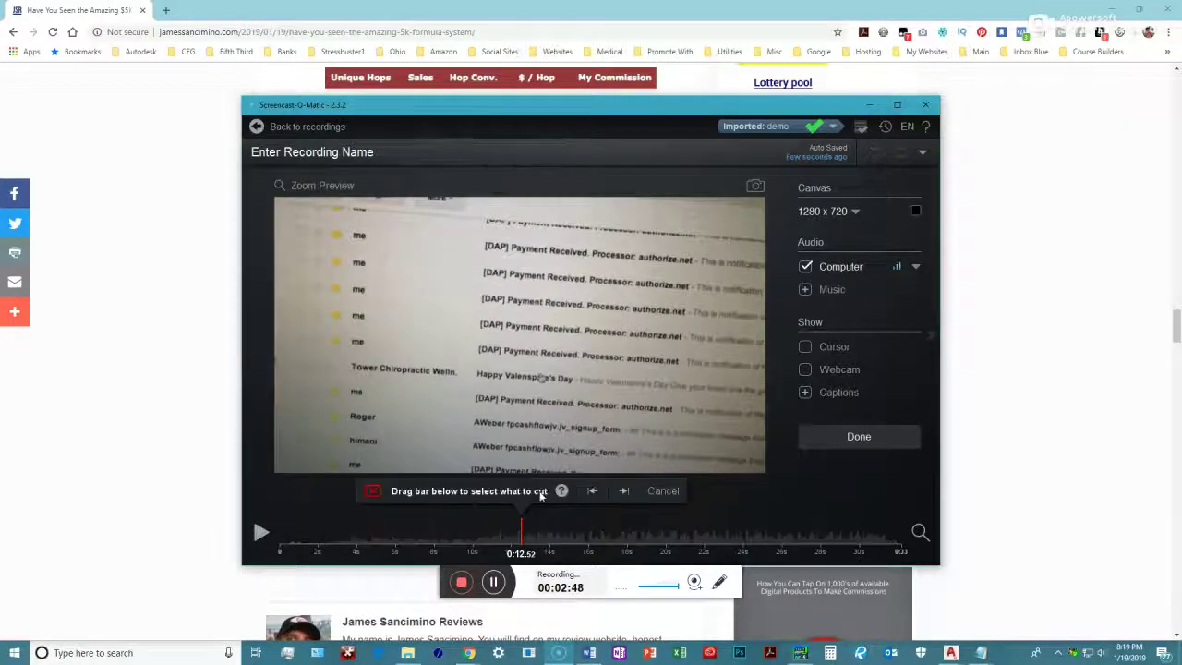
drag(524, 534, 562, 528)
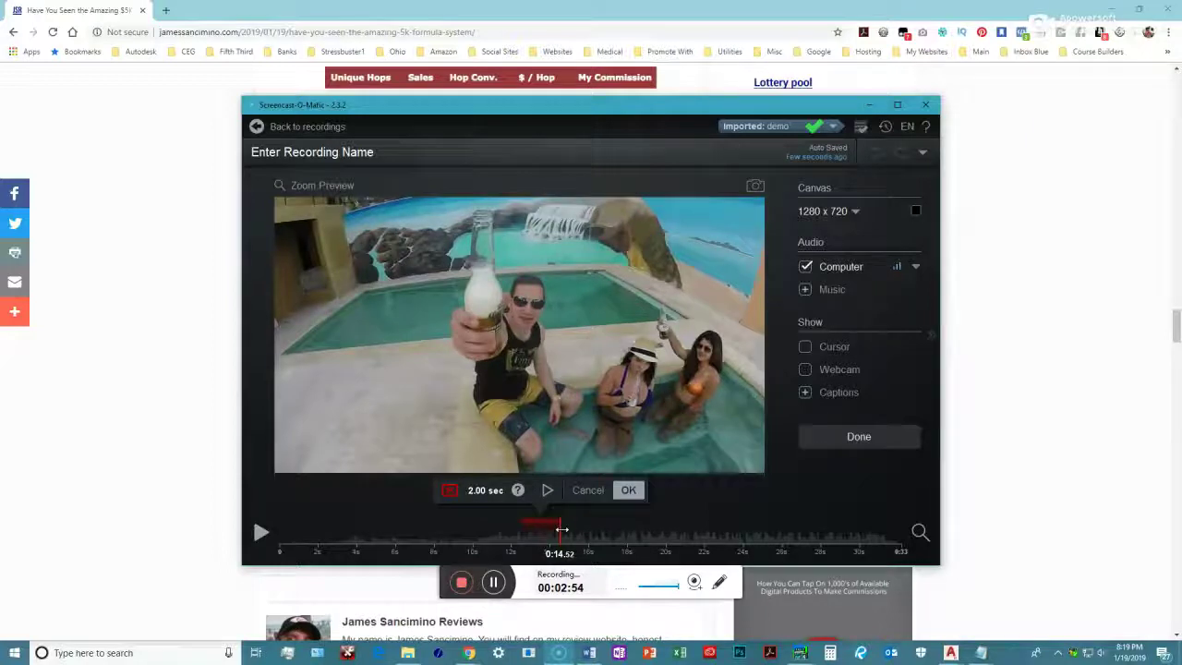
click(619, 488)
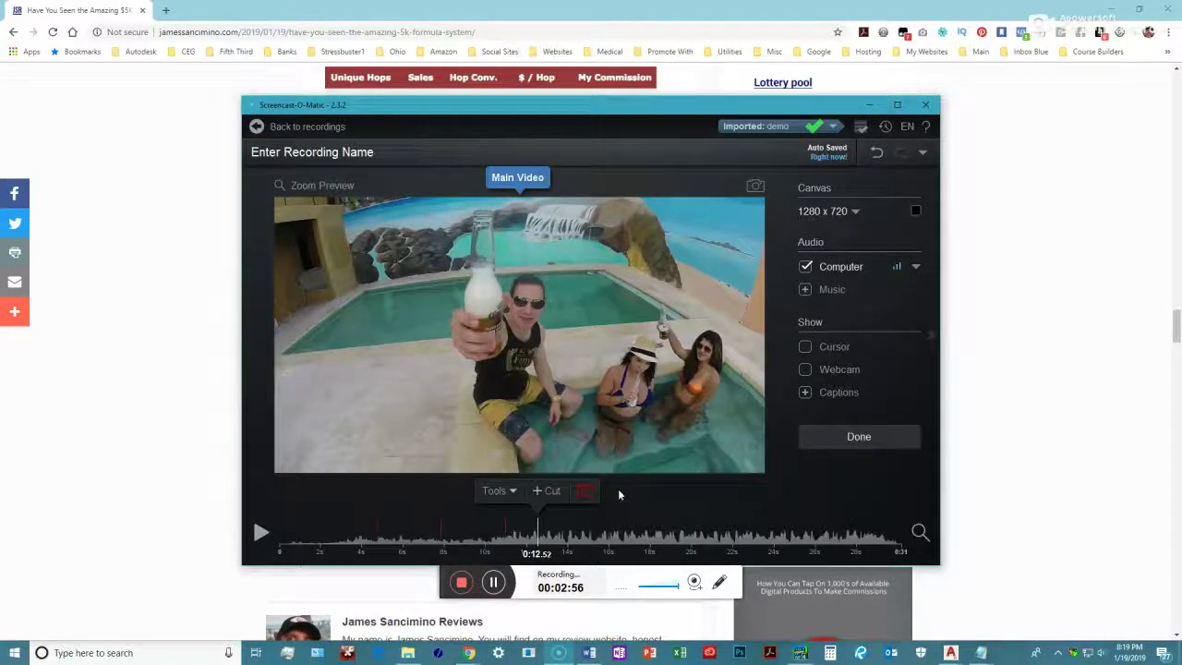
click(260, 534)
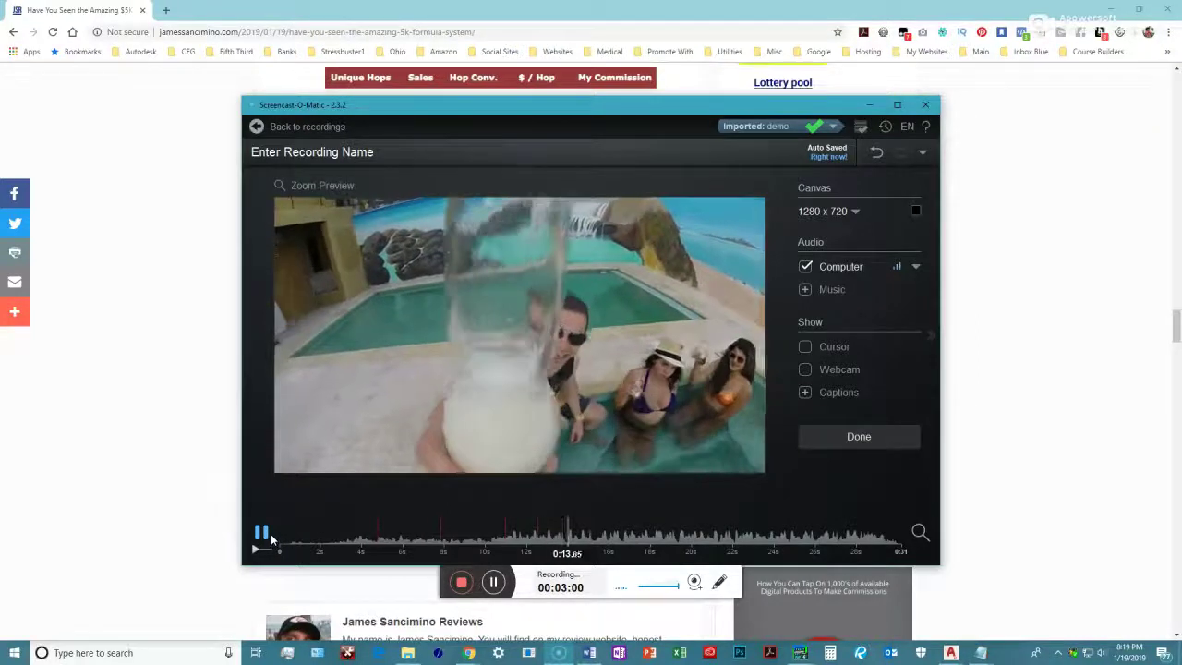
click(261, 533)
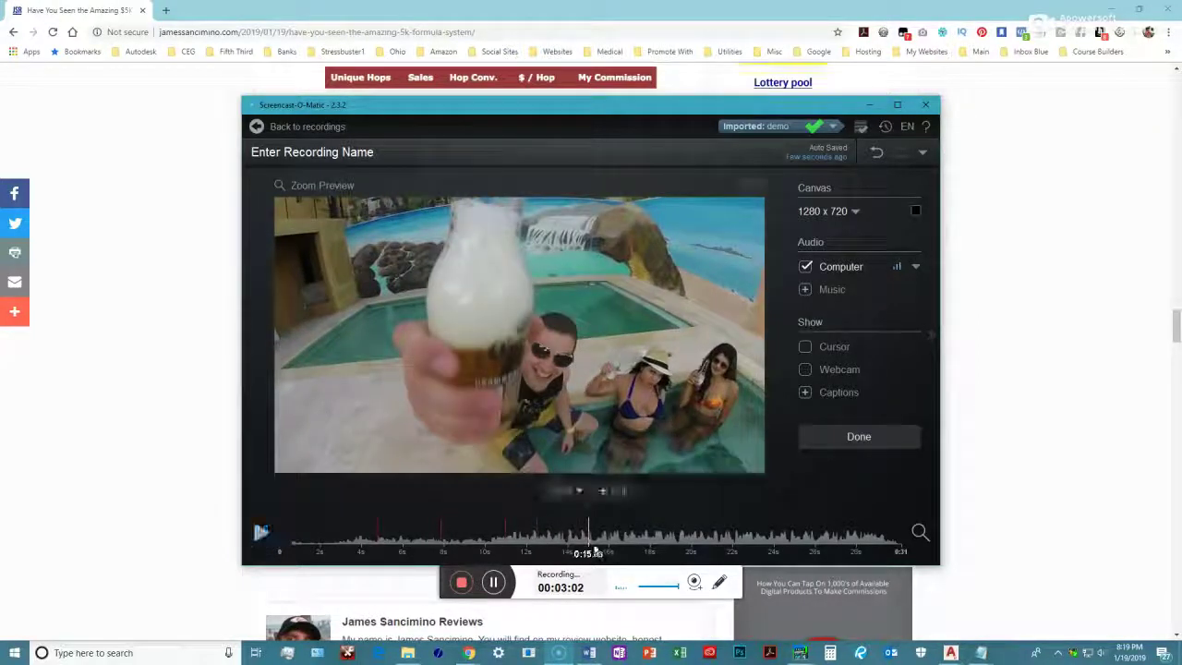
click(576, 541)
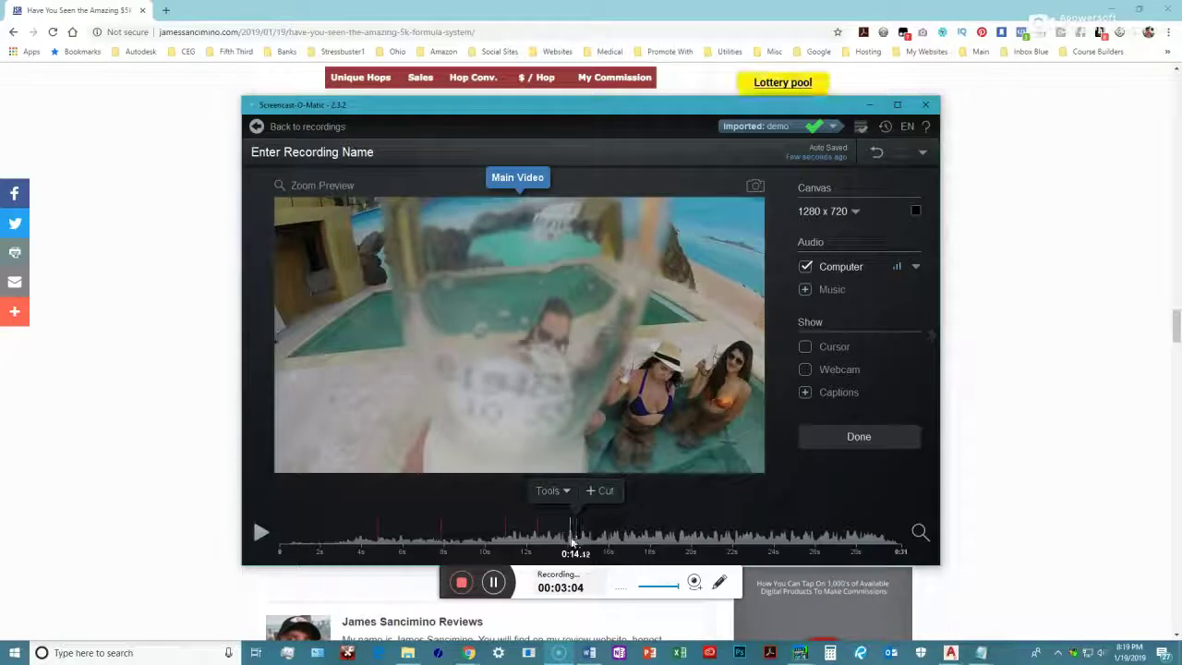
click(570, 540)
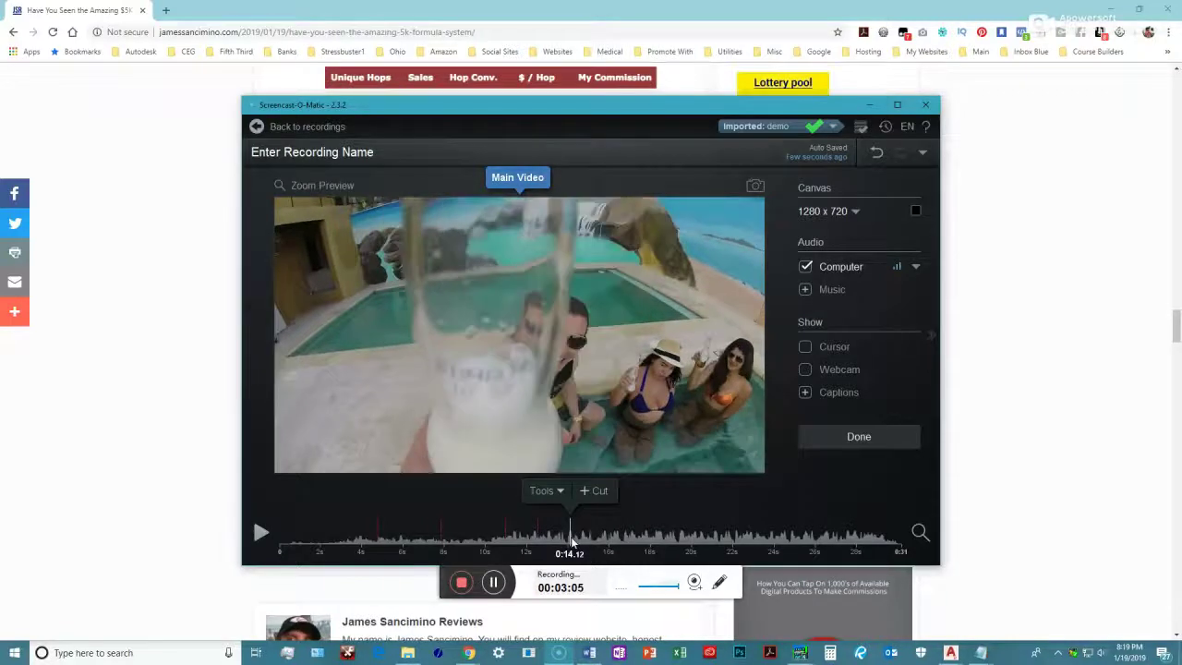
Step: Cut the Daily Sales stretch after 0:14.12, shortening the video to 0:25, and play it back
click(597, 491)
drag(570, 529, 635, 529)
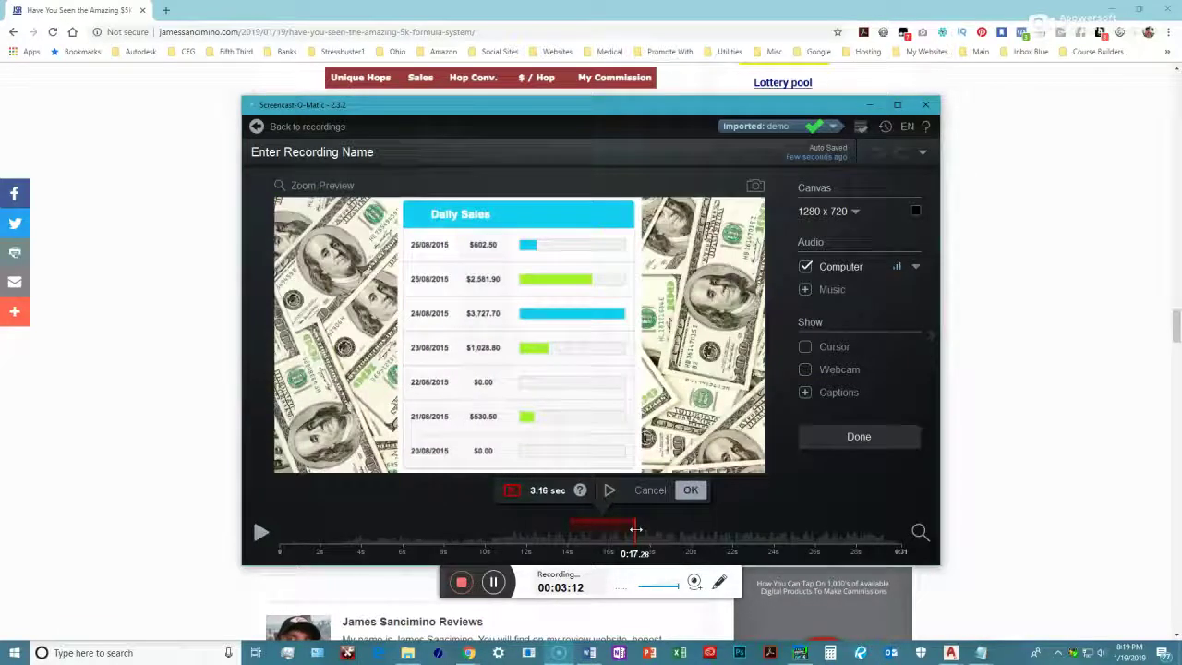
drag(635, 529, 688, 534)
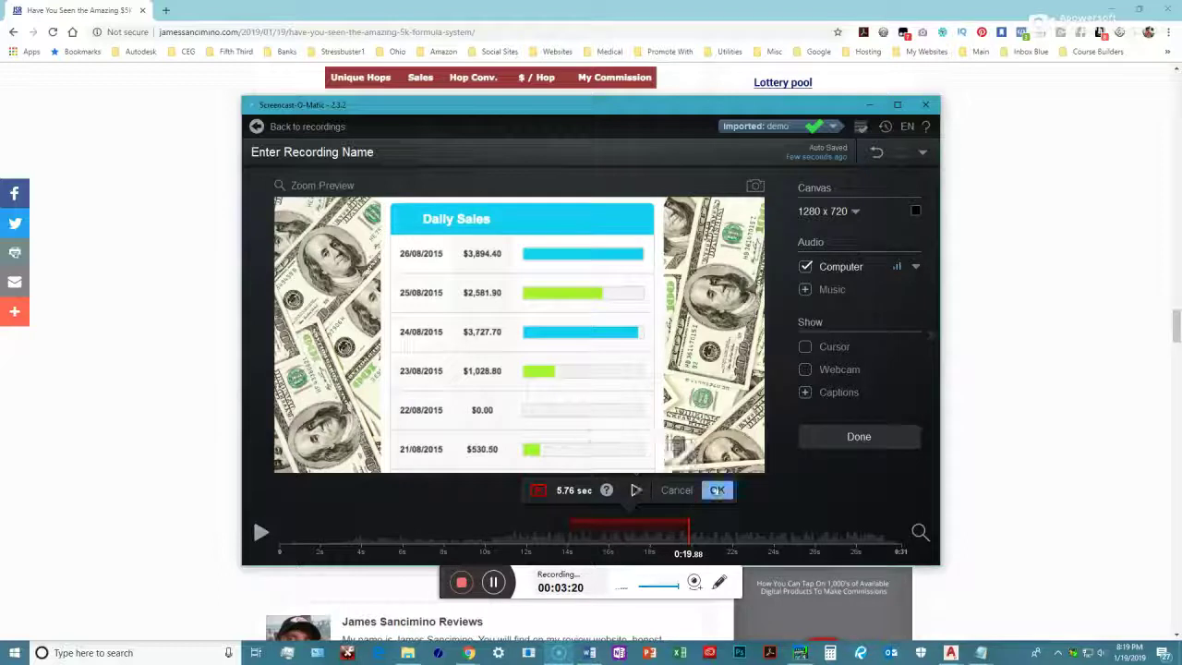
click(717, 490)
click(261, 533)
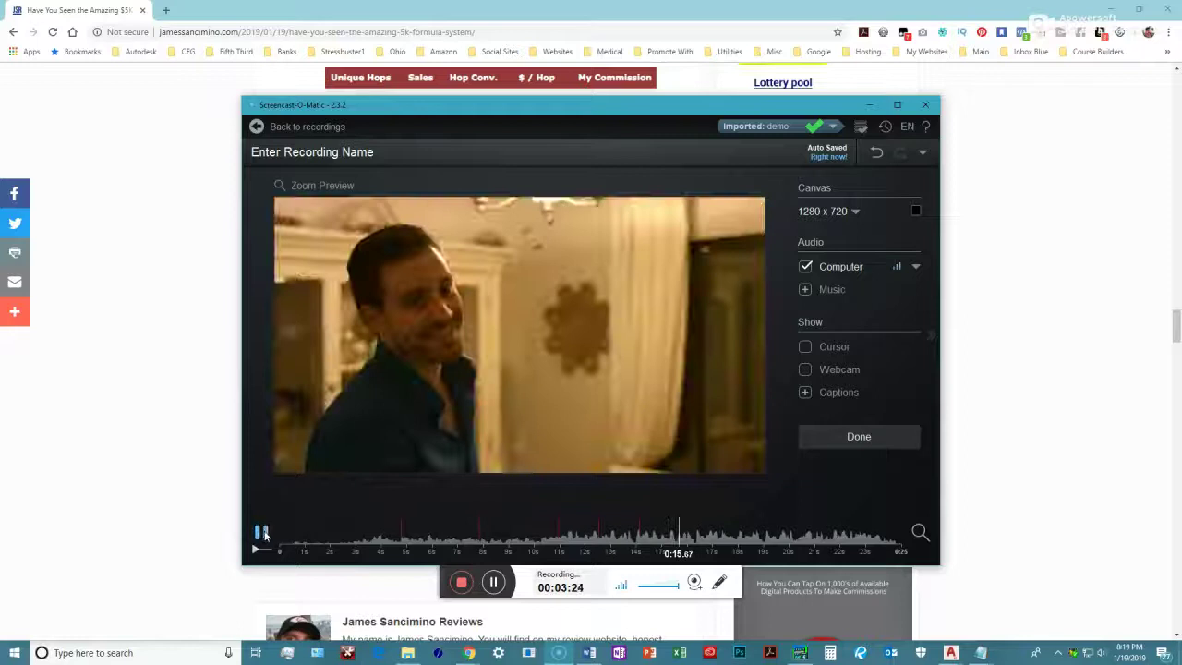
click(262, 533)
Step: Trim everything after 0:15.16 so the clip ends there
drag(672, 536, 665, 540)
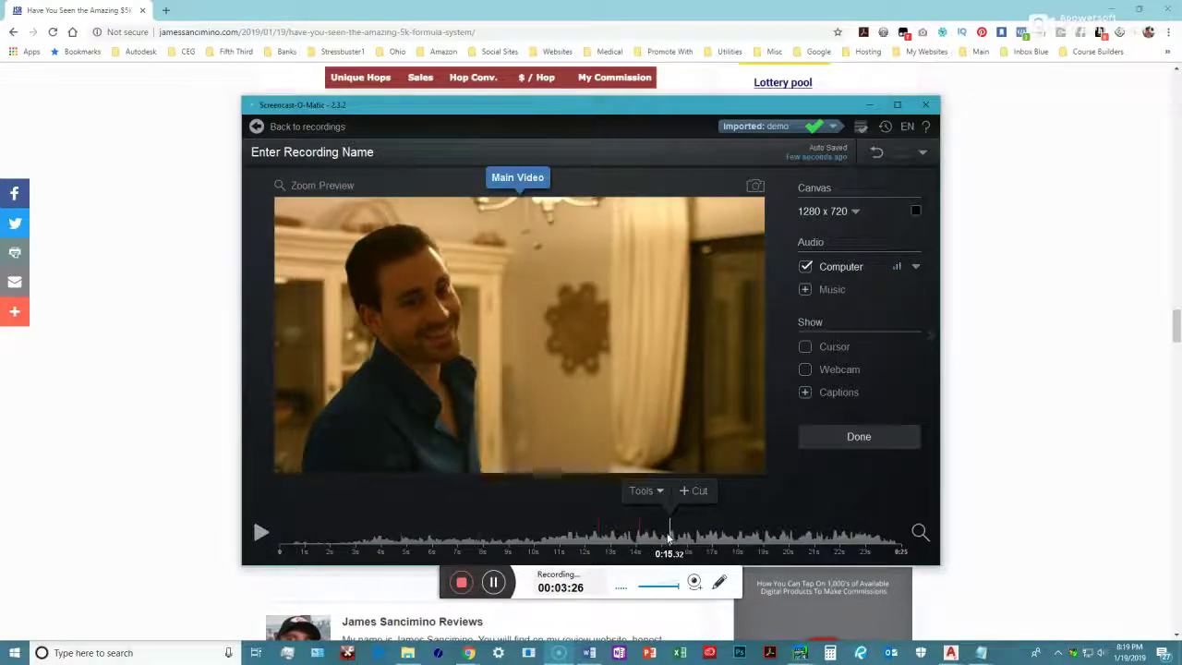
click(689, 491)
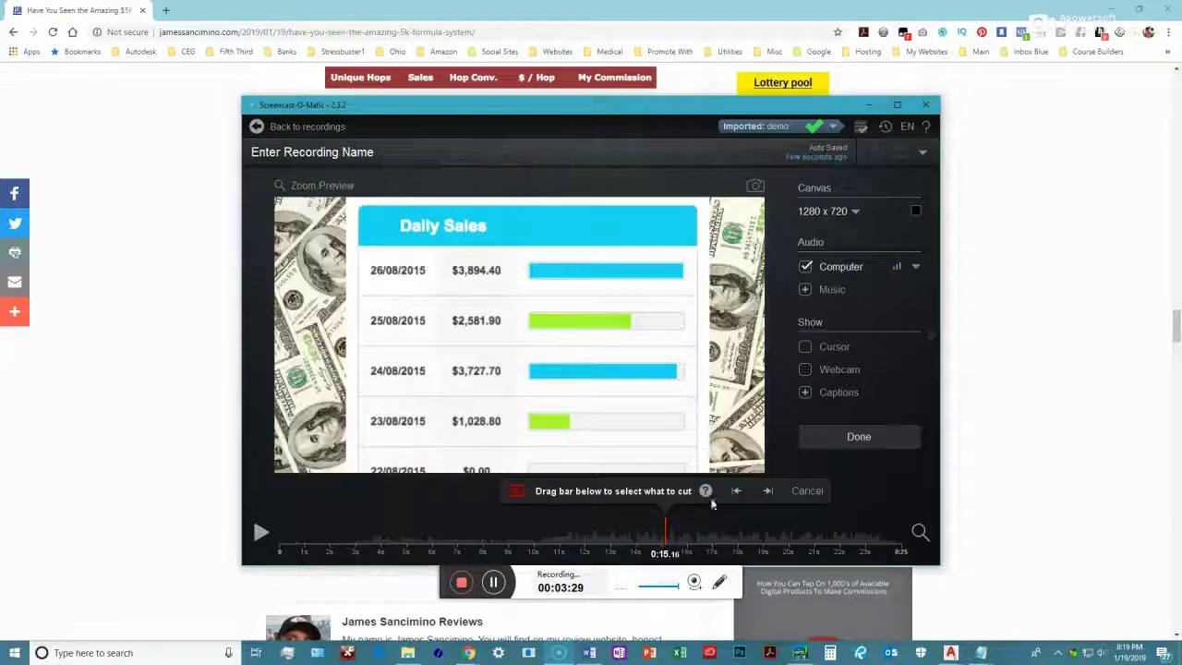
click(767, 491)
click(874, 490)
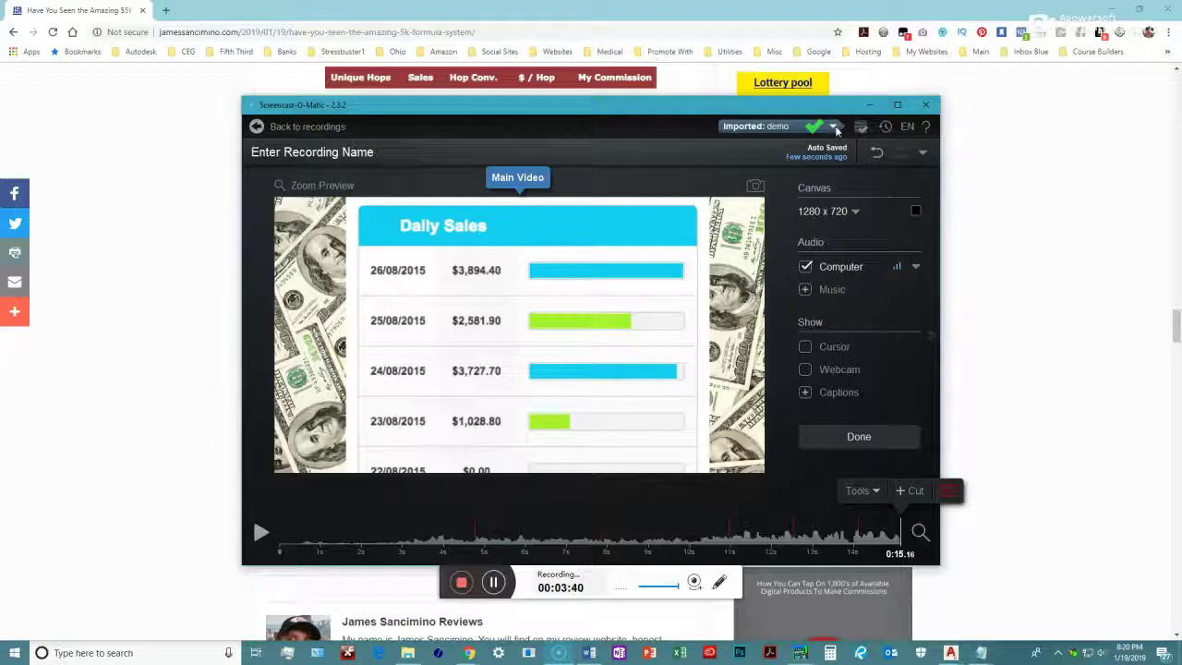
Step: Finish editing and bring up the Save As Video File options, leaving the type on GIF
click(863, 438)
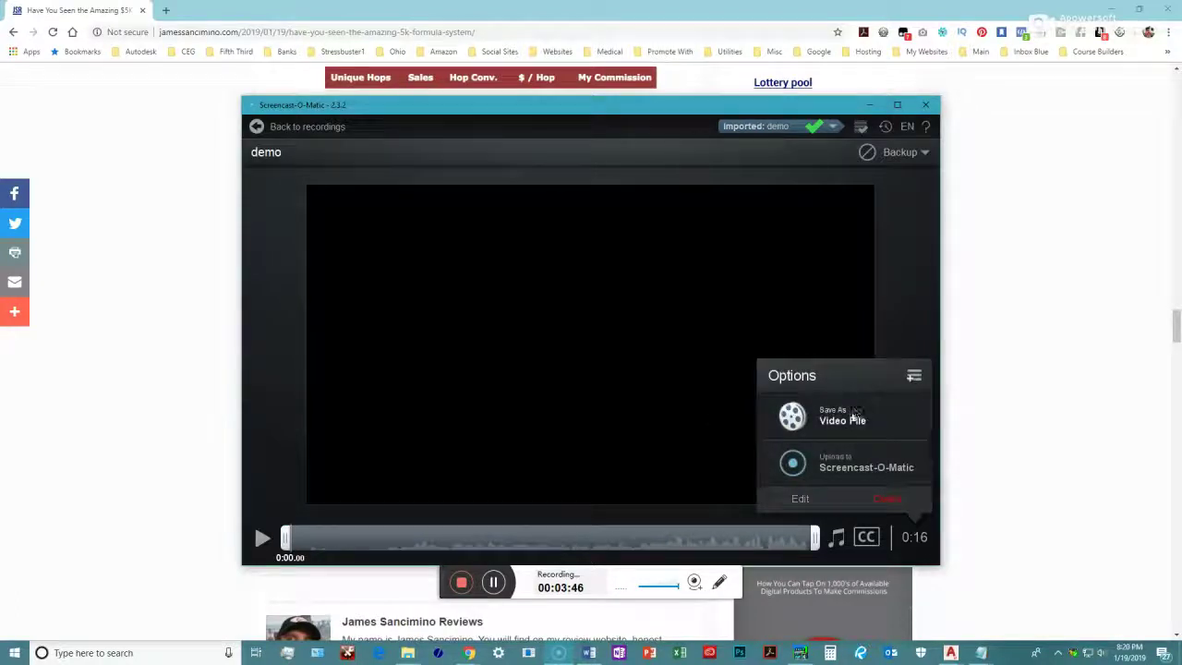
click(841, 423)
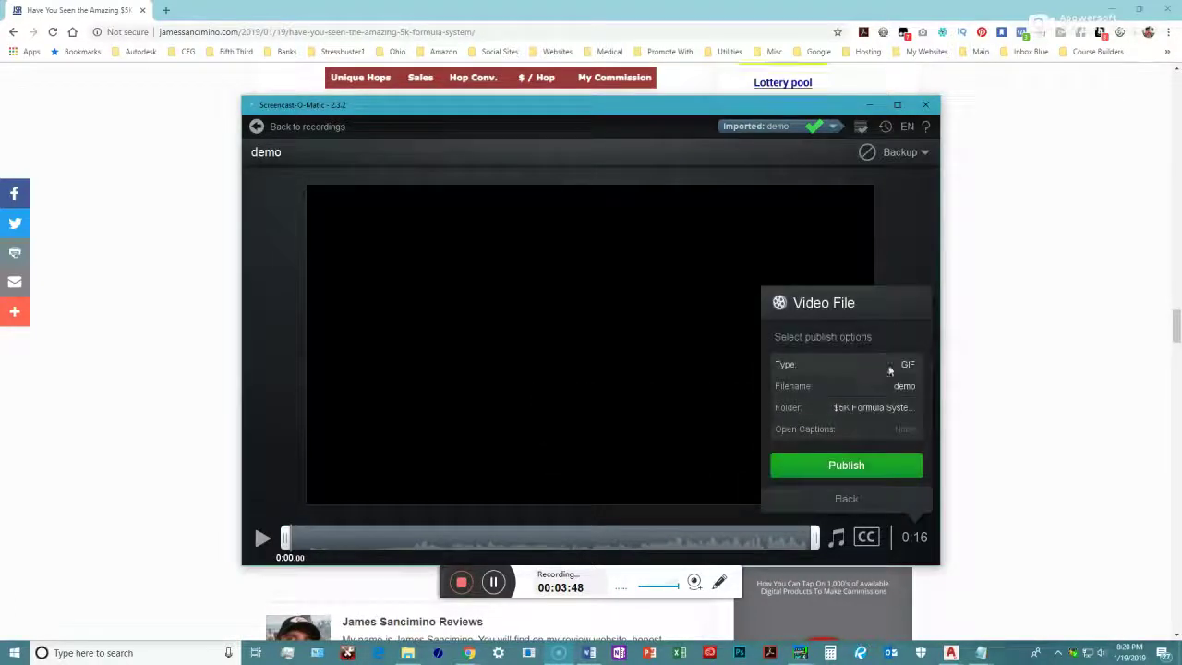
click(909, 365)
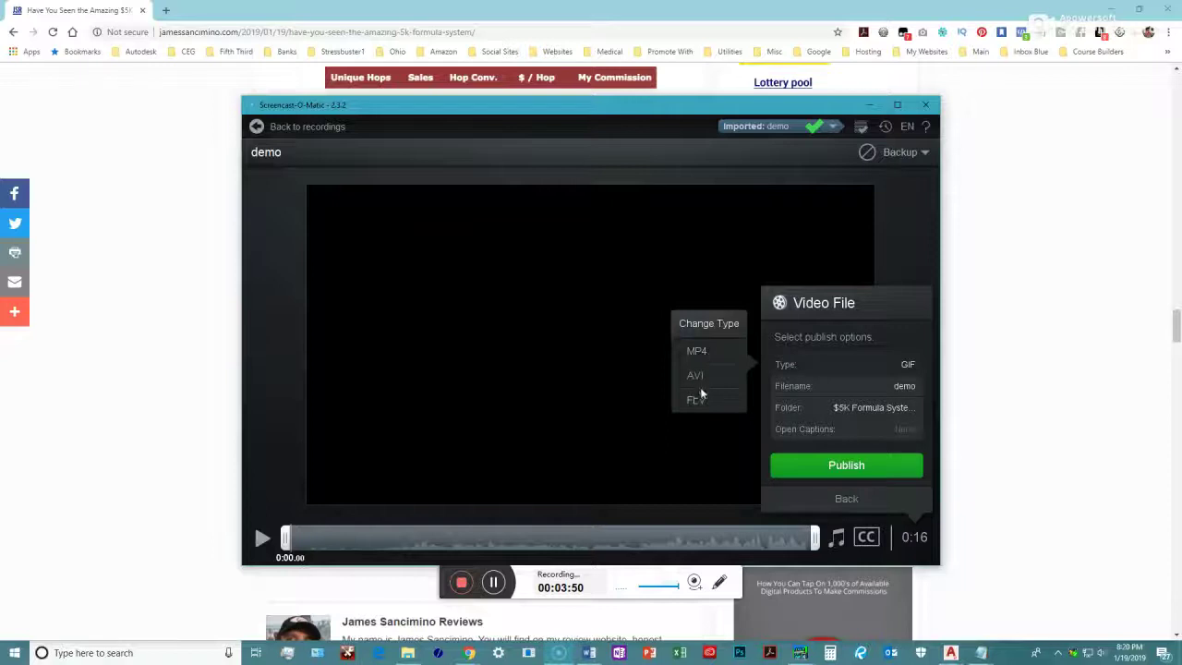
click(844, 364)
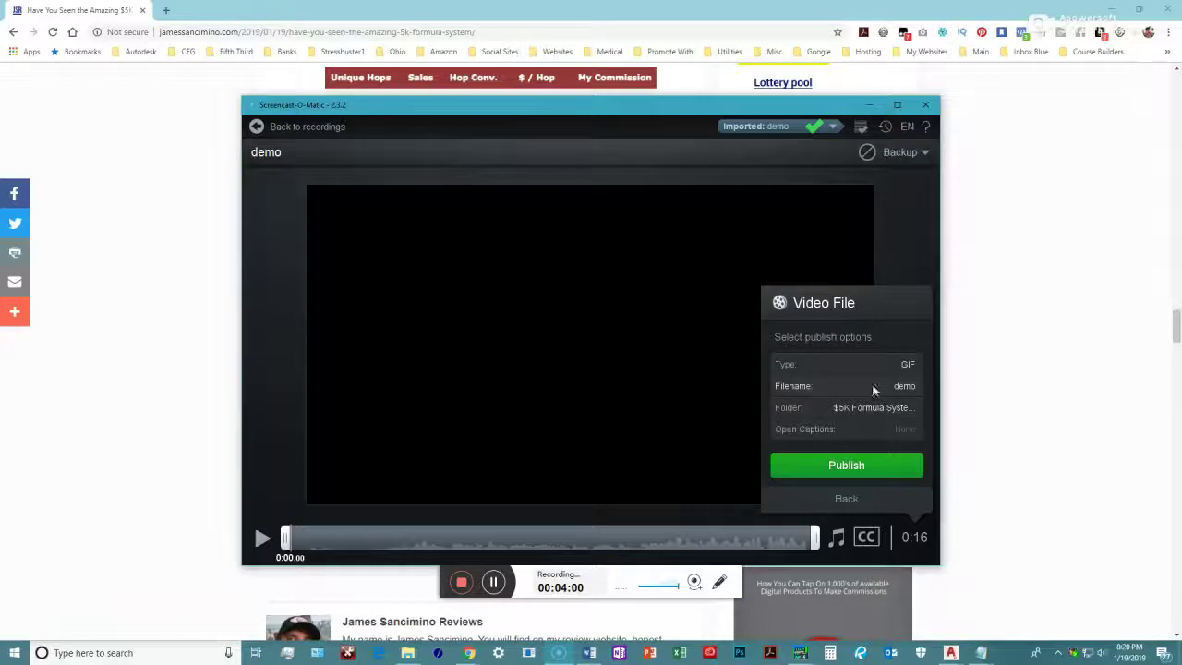
Step: Rename the output file to demo2 and publish it as a GIF
click(900, 387)
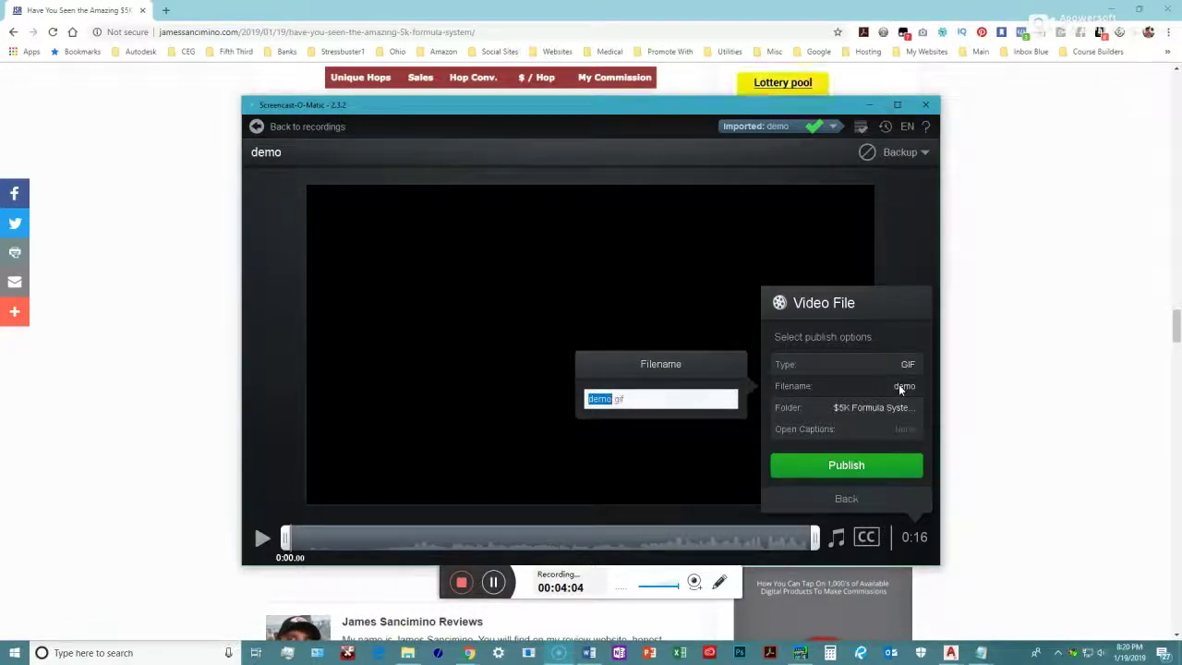
text(demo2)
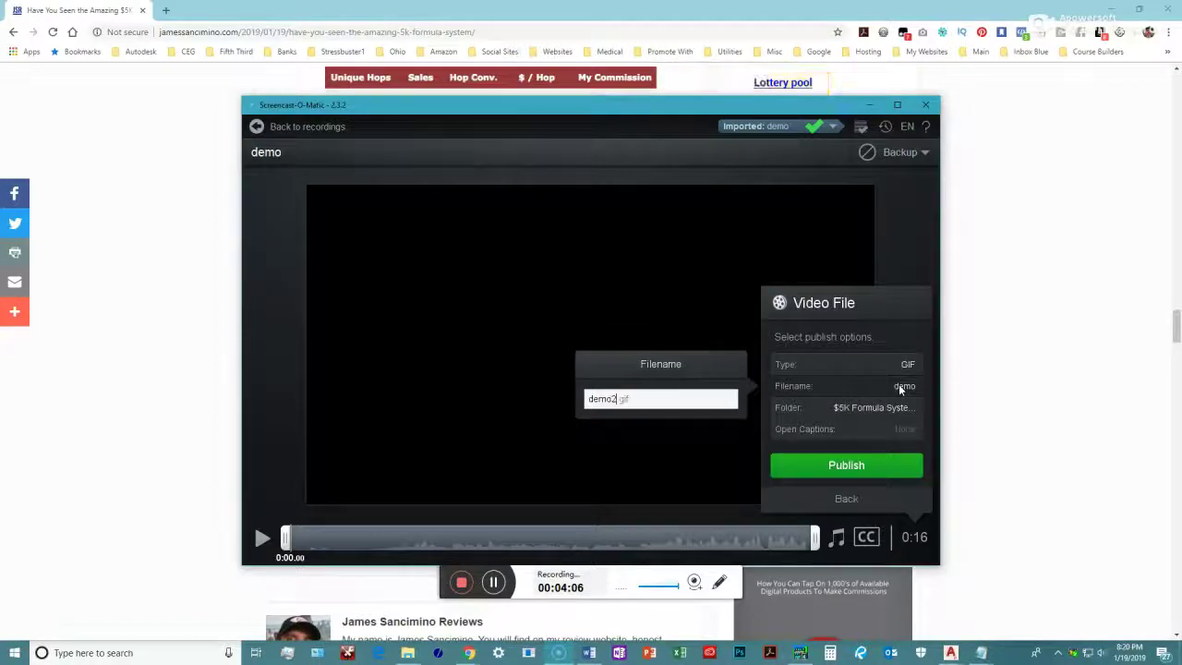
key(Return)
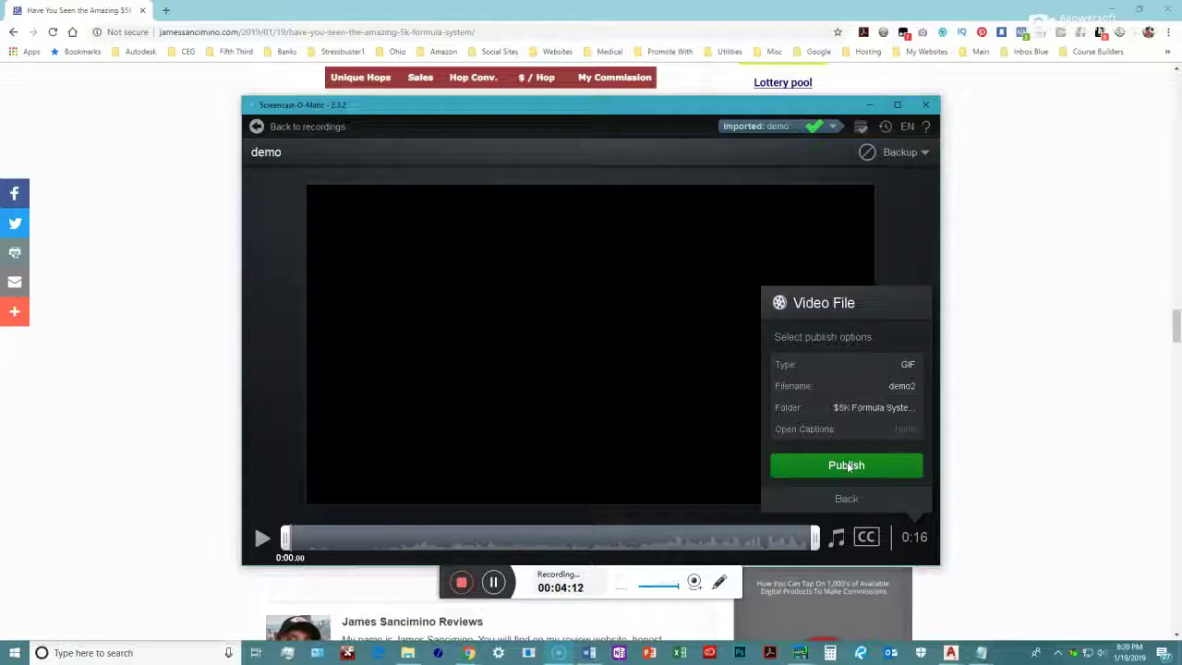
click(847, 465)
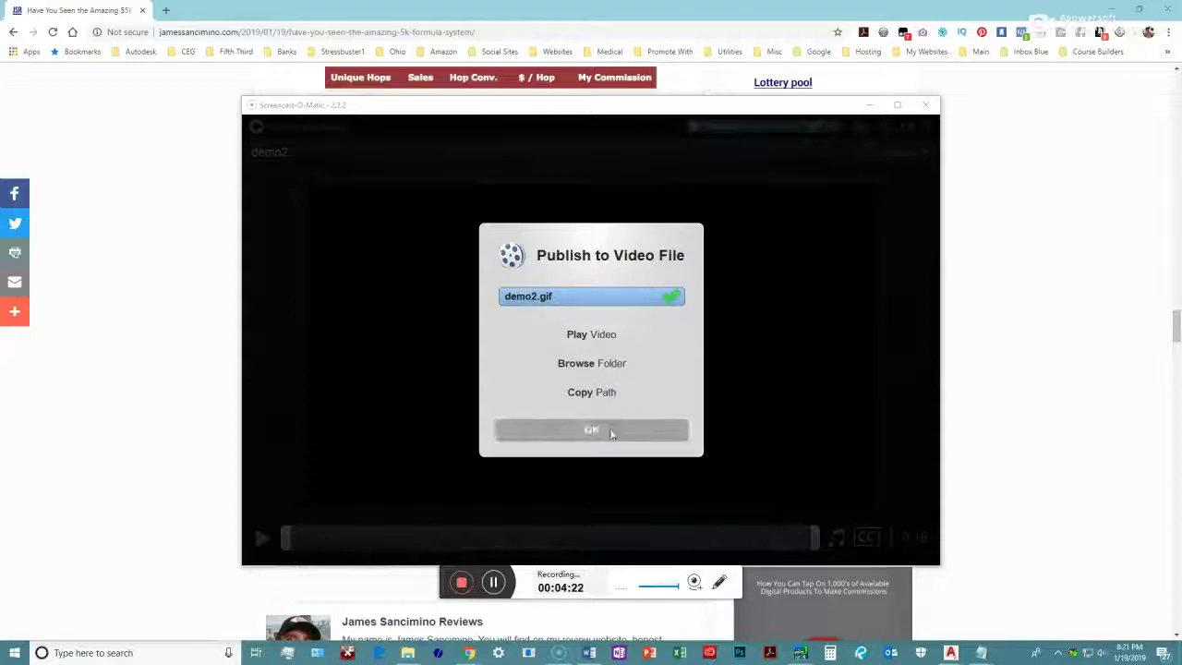
Step: Dismiss the publish notice, minimize the recorder, and scroll the blog to 'Does This System Really Work?'
click(612, 430)
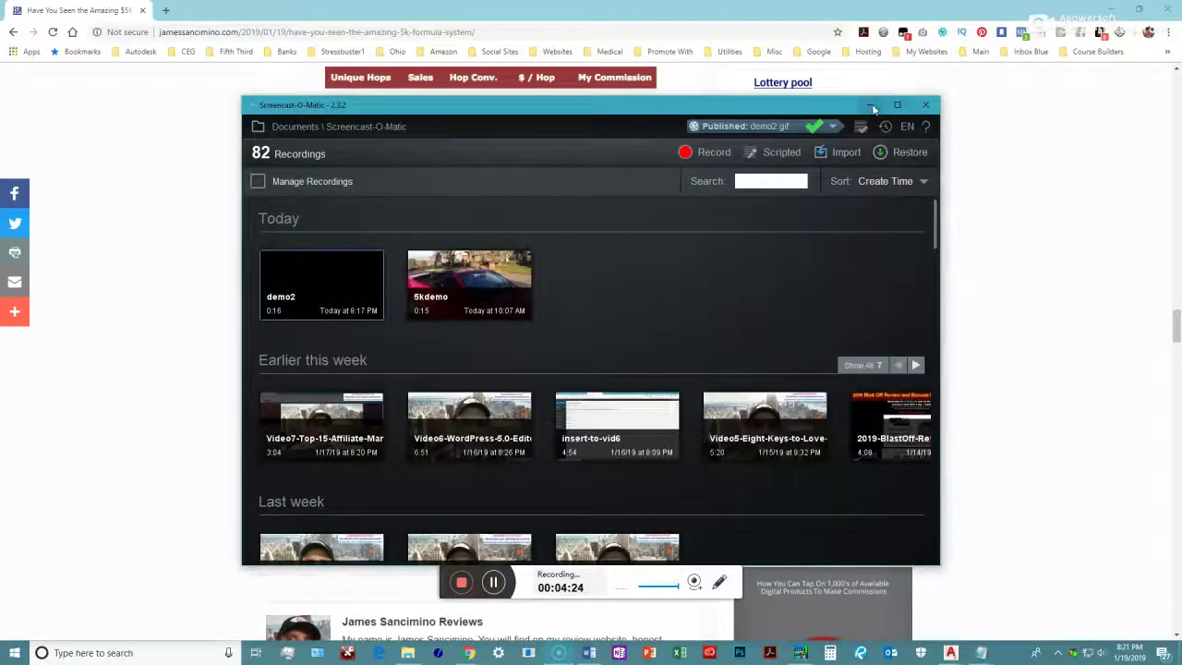
click(869, 104)
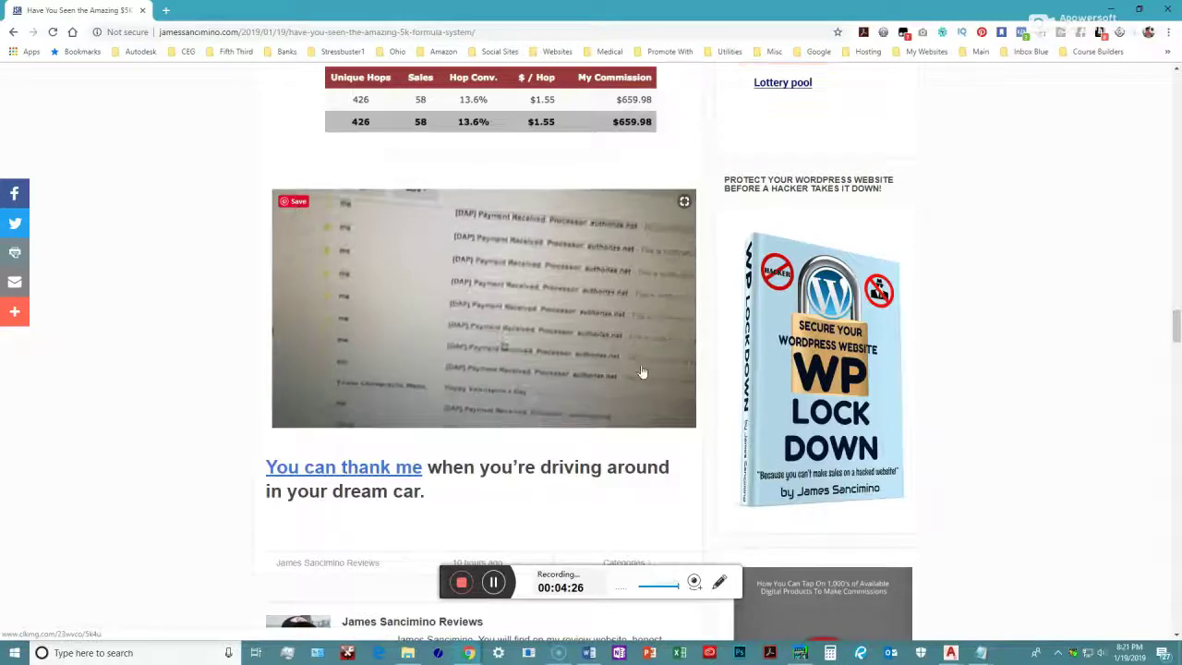
scroll(567, 338, up, 1)
scroll(567, 338, down, 1)
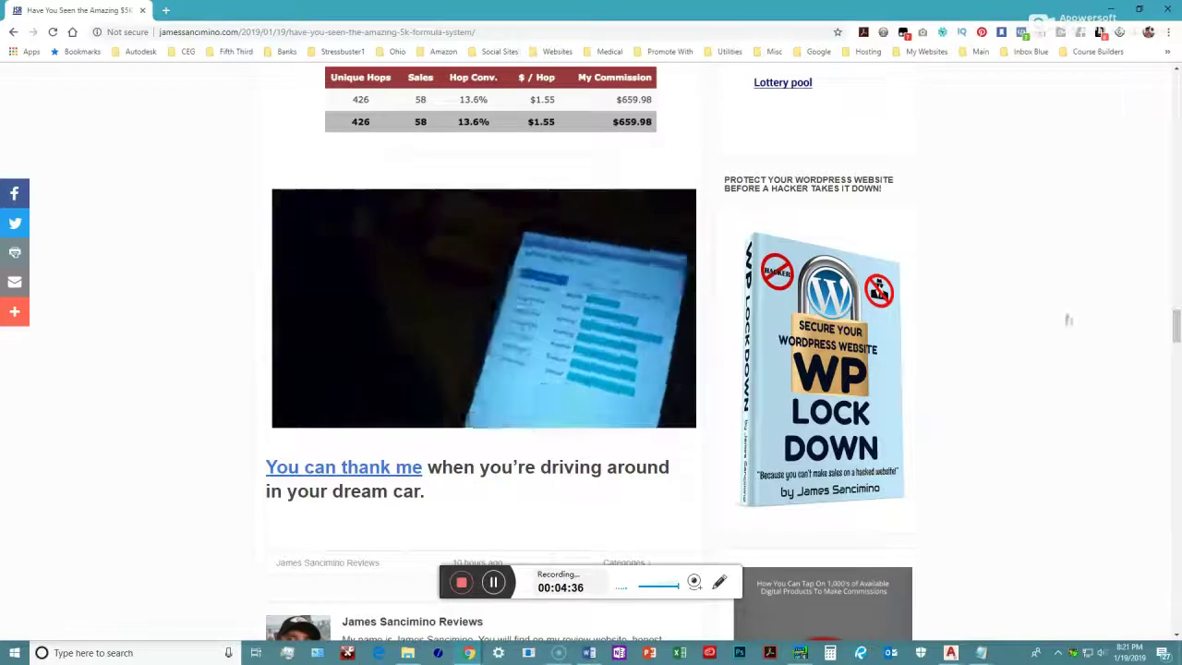
mouse_move(1176, 325)
mouse_down()
mouse_move(1176, 90)
mouse_move(1177, 332)
mouse_up()
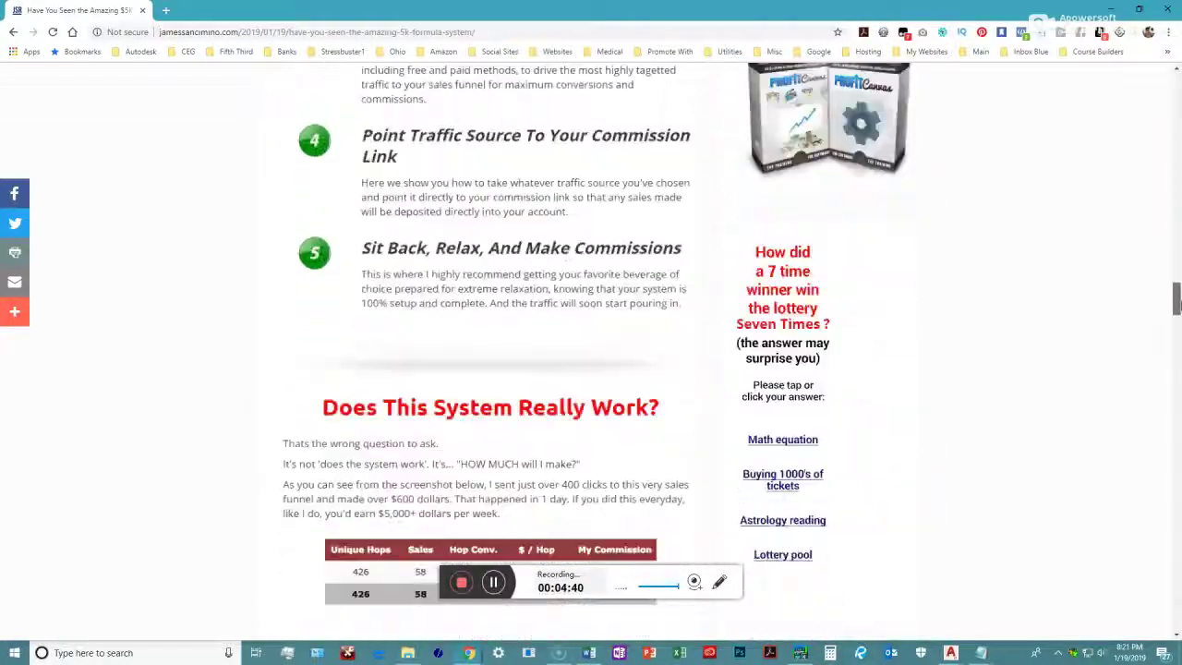